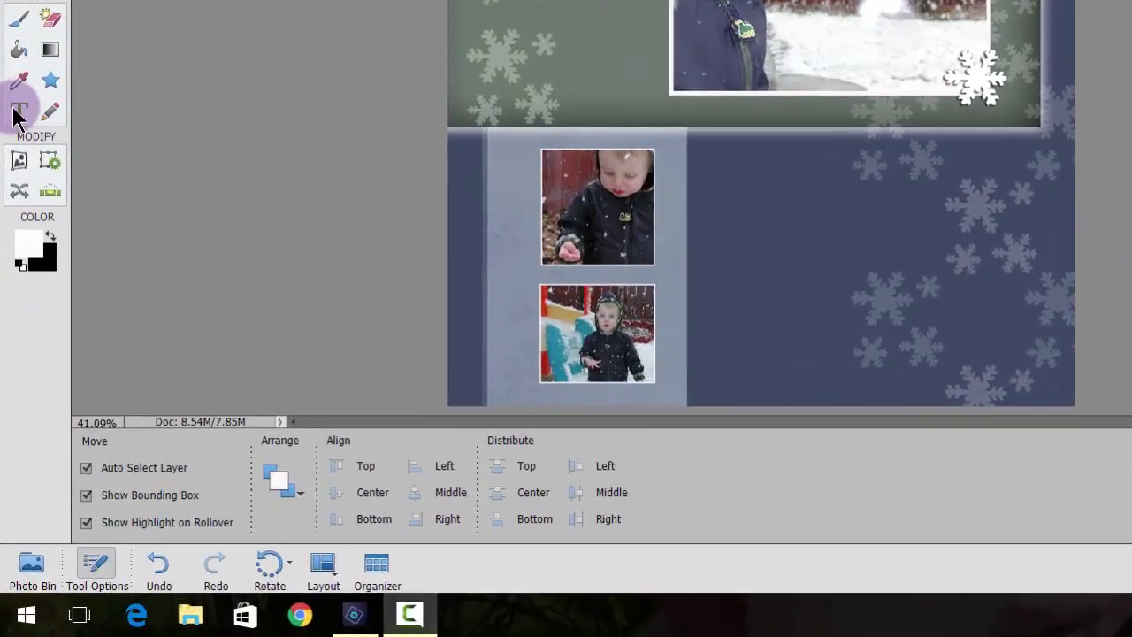
Type 'Fun in the Snow!' at 72 pt on the blue panel beside the upper photo
{"action": "left_click", "coordinate": [16, 115]}
{"action": "left_click", "coordinate": [13, 110]}
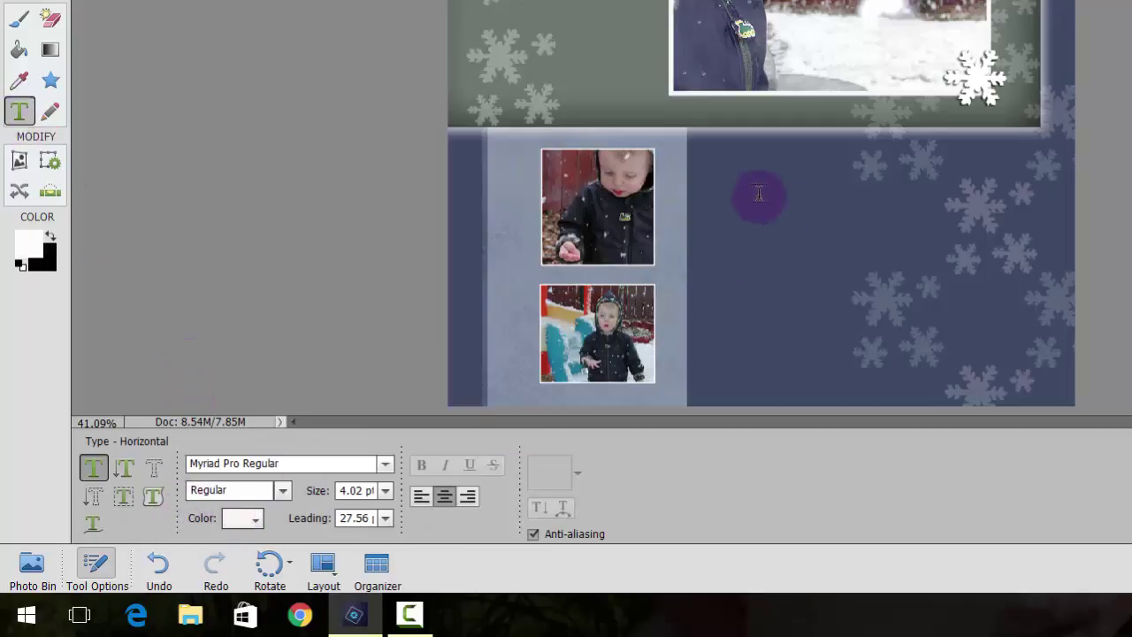
{"action": "left_click", "coordinate": [722, 210]}
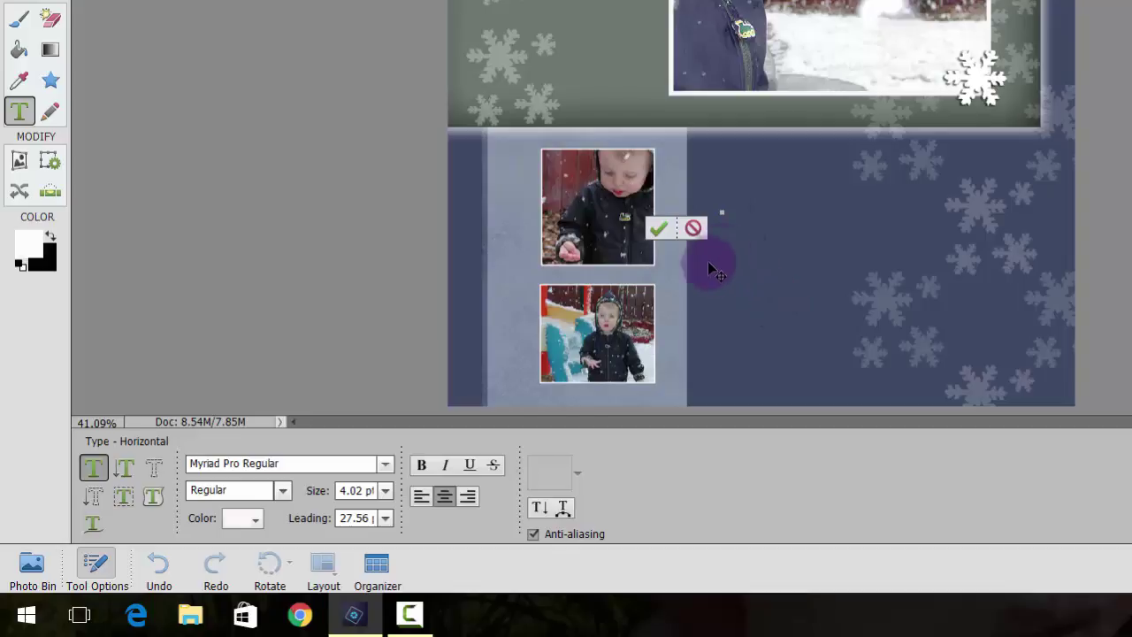
{"action": "left_click", "coordinate": [384, 490]}
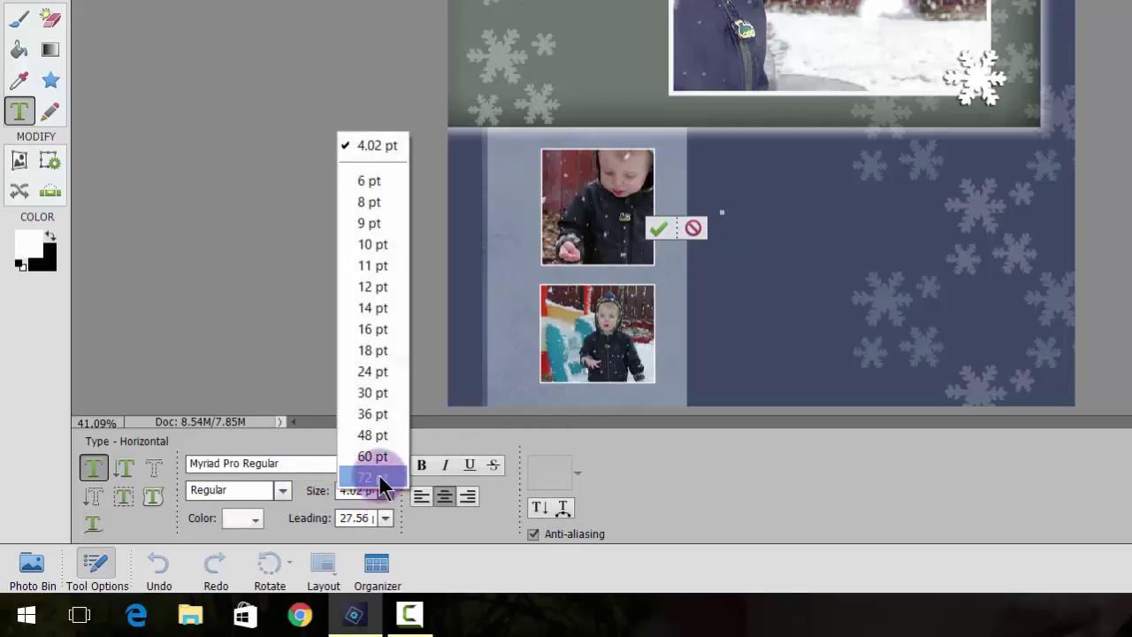
{"action": "left_click", "coordinate": [371, 478]}
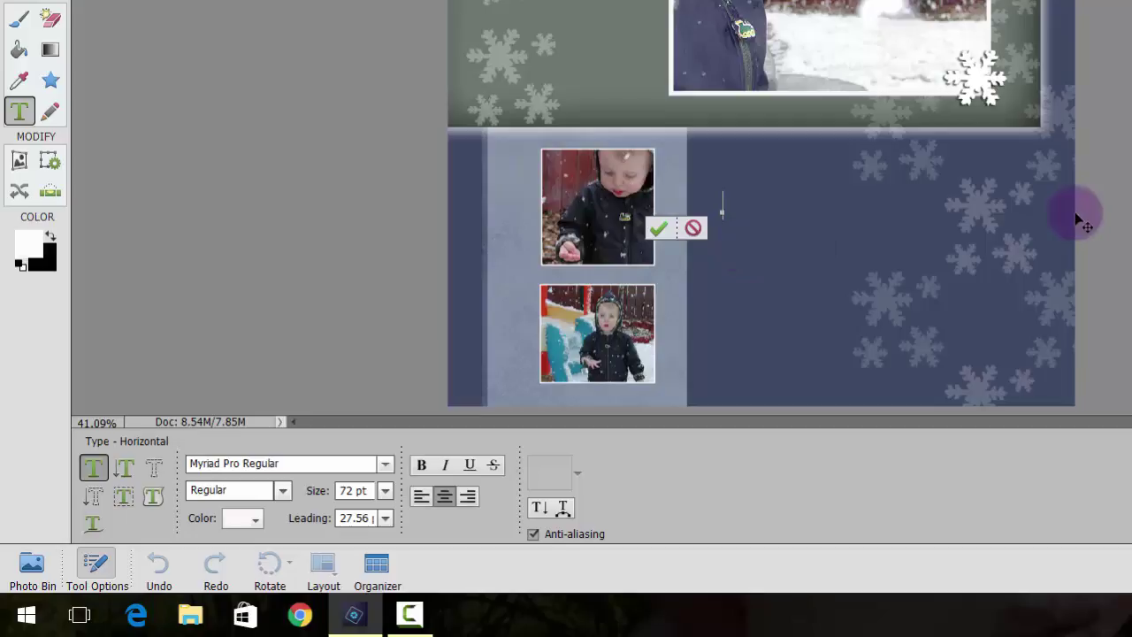
{"action": "type", "text": "Fun in the "}
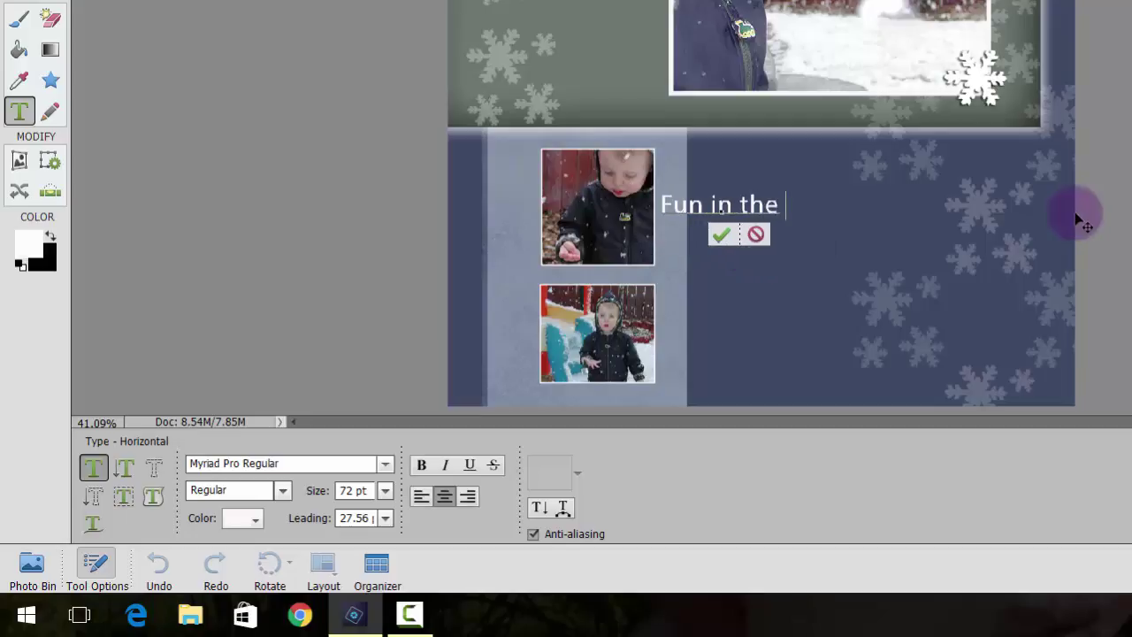
{"action": "type", "text": "Snow!"}
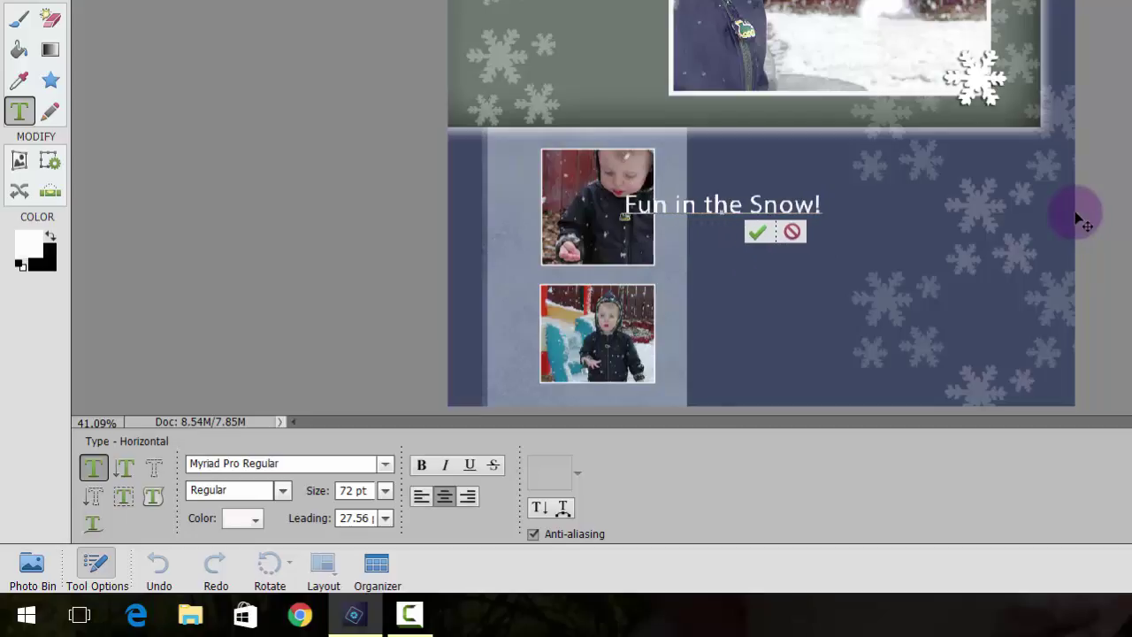
Scale the headline up to about 176% and move it to the top of the blue panel
{"action": "key", "text": "ctrl+Return"}
{"action": "key", "text": "v"}
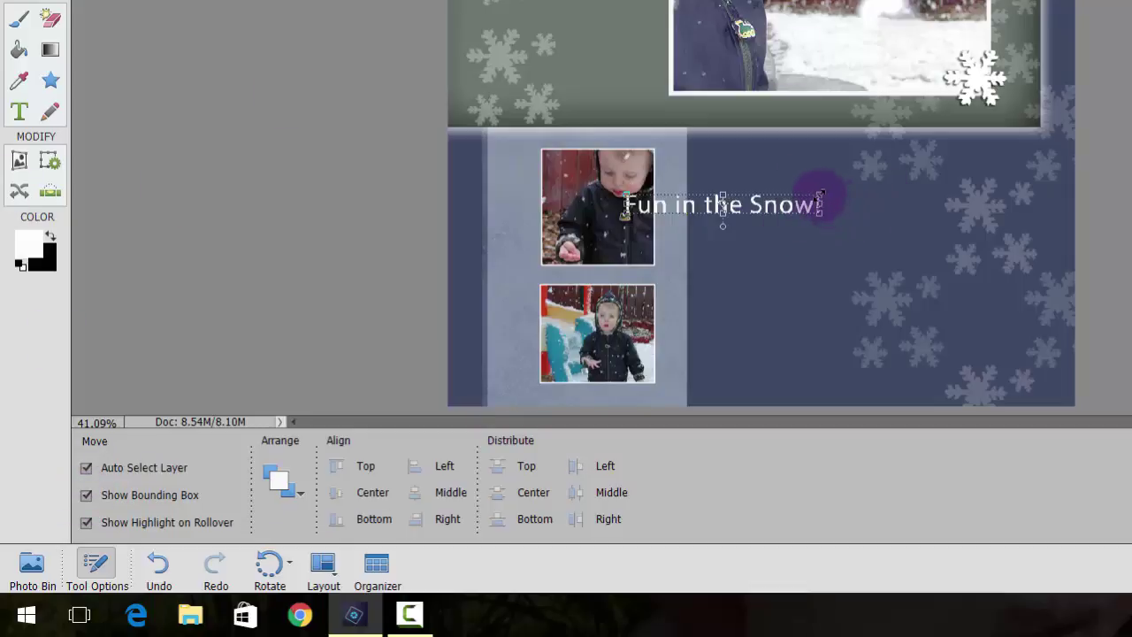
{"action": "left_click_drag", "start_coordinate": [820, 199], "coordinate": [1026, 99]}
{"action": "left_click_drag", "start_coordinate": [962, 180], "coordinate": [953, 245]}
{"action": "left_click_drag", "start_coordinate": [1013, 214], "coordinate": [1044, 210]}
{"action": "left_click", "coordinate": [980, 273]}
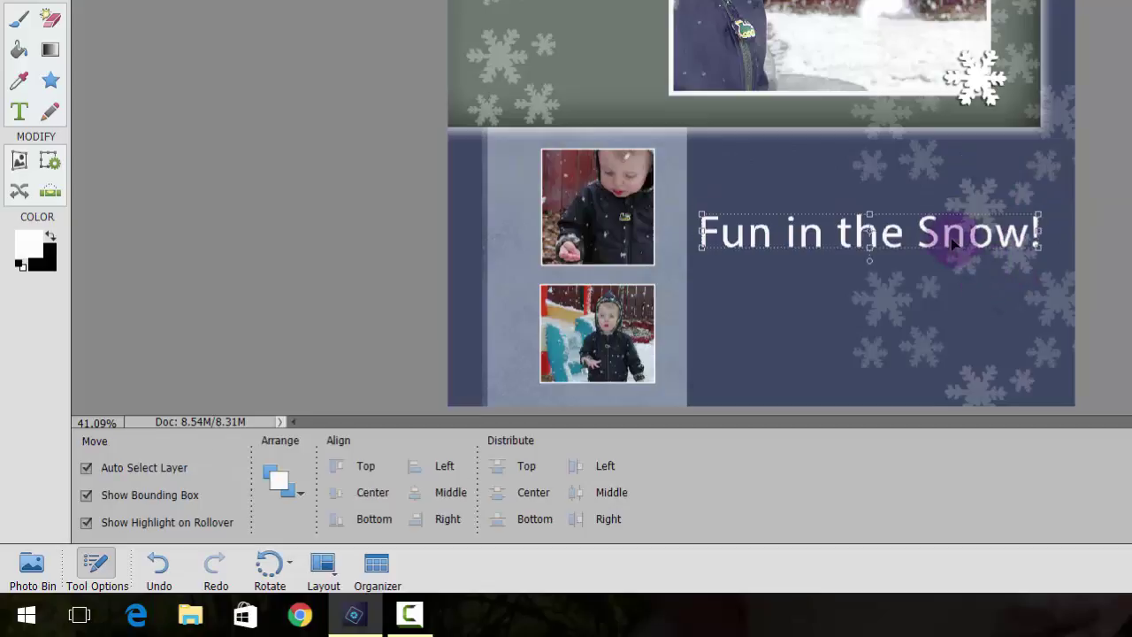
{"action": "left_click_drag", "start_coordinate": [947, 240], "coordinate": [948, 174]}
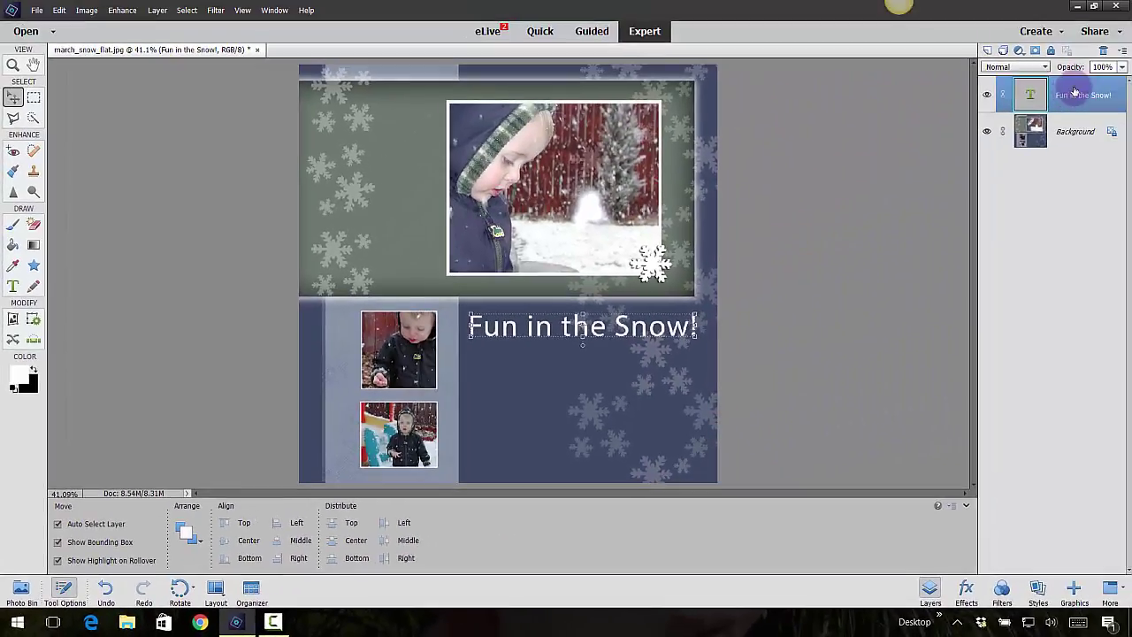
Open Warp Text for the headline and set its style to Arc Upper
{"action": "left_click", "coordinate": [1008, 173]}
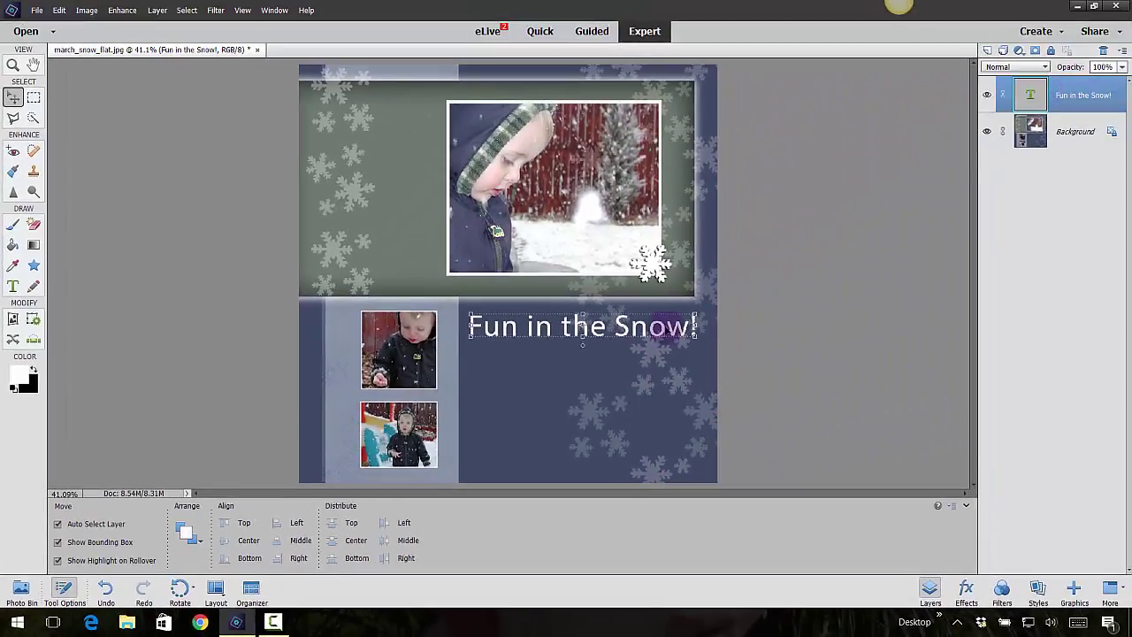
{"action": "left_click", "coordinate": [13, 97]}
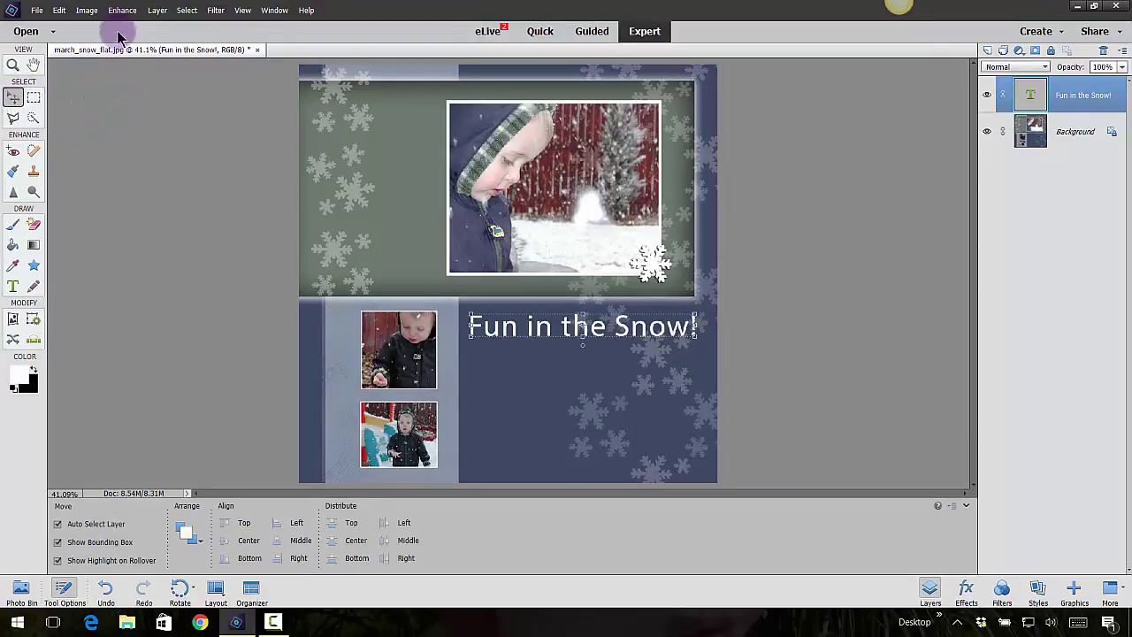
{"action": "left_click", "coordinate": [159, 11]}
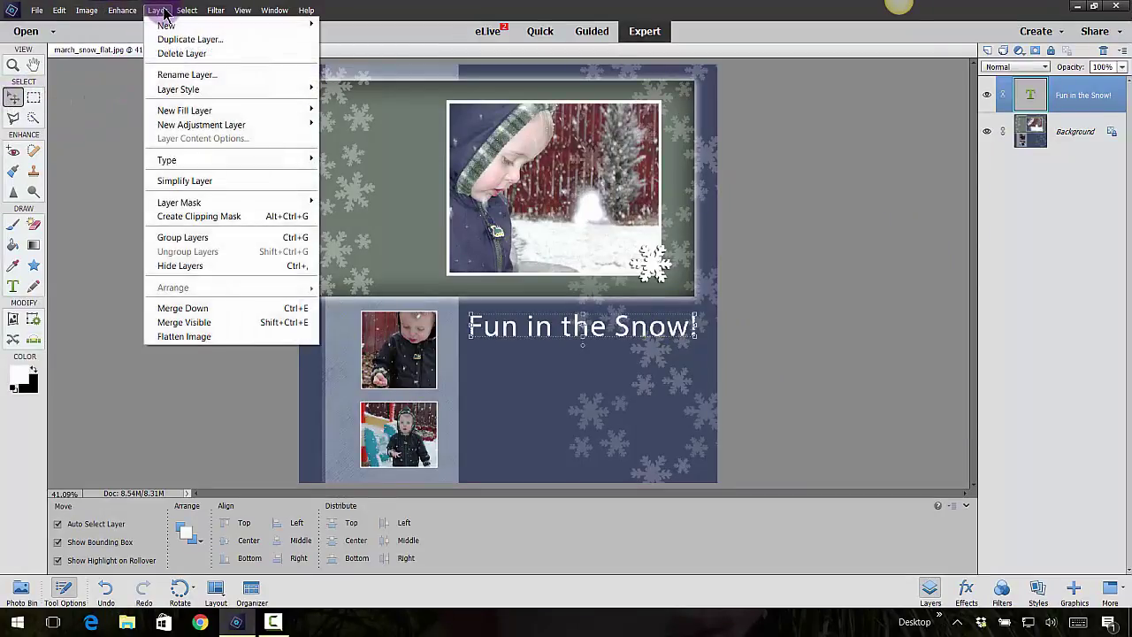
{"action": "left_click", "coordinate": [184, 160]}
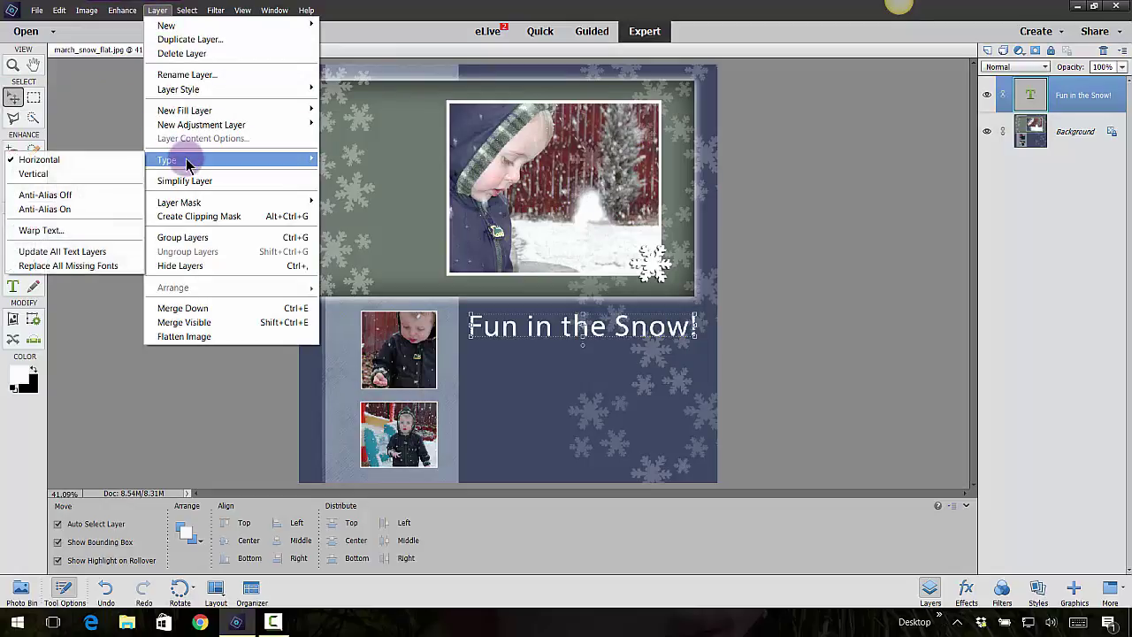
{"action": "left_click", "coordinate": [91, 232]}
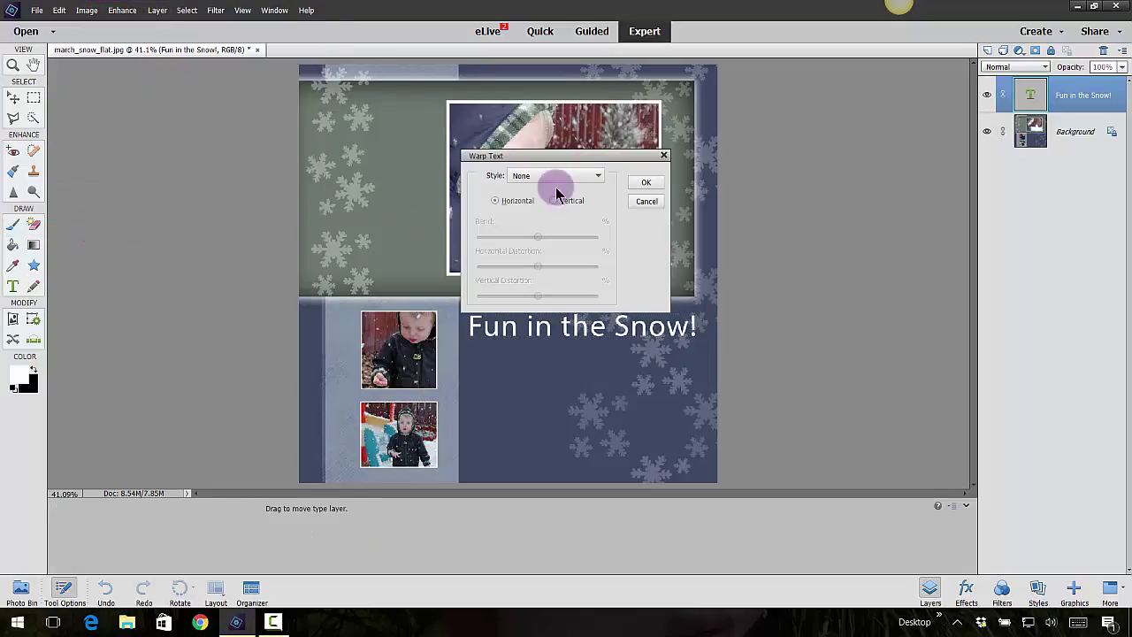
{"action": "left_click", "coordinate": [551, 176]}
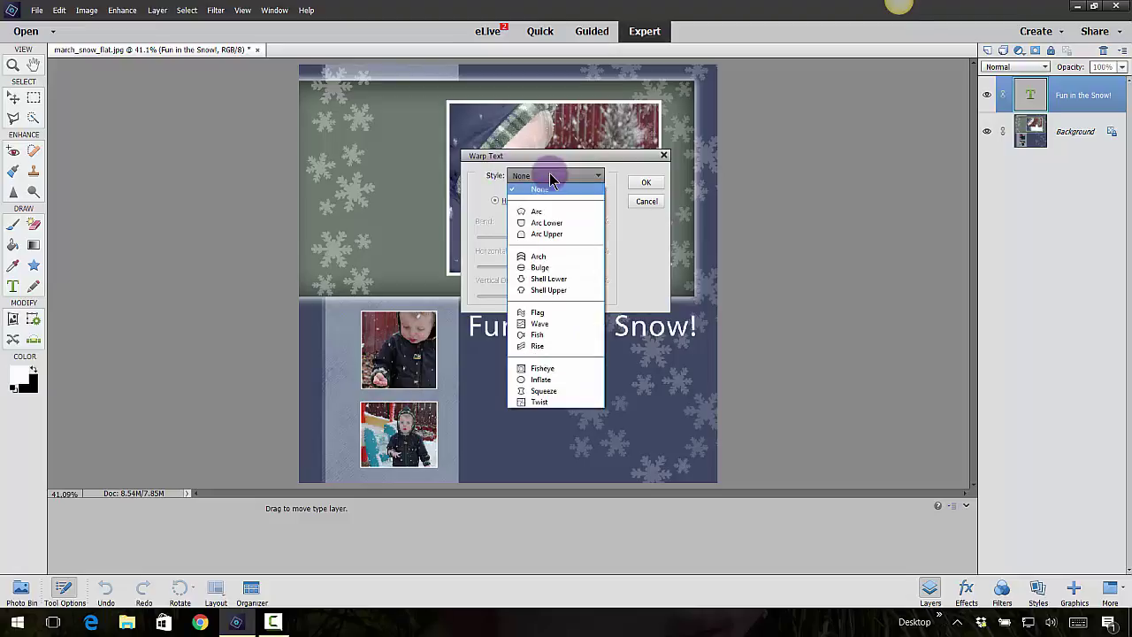
{"action": "left_click", "coordinate": [541, 212]}
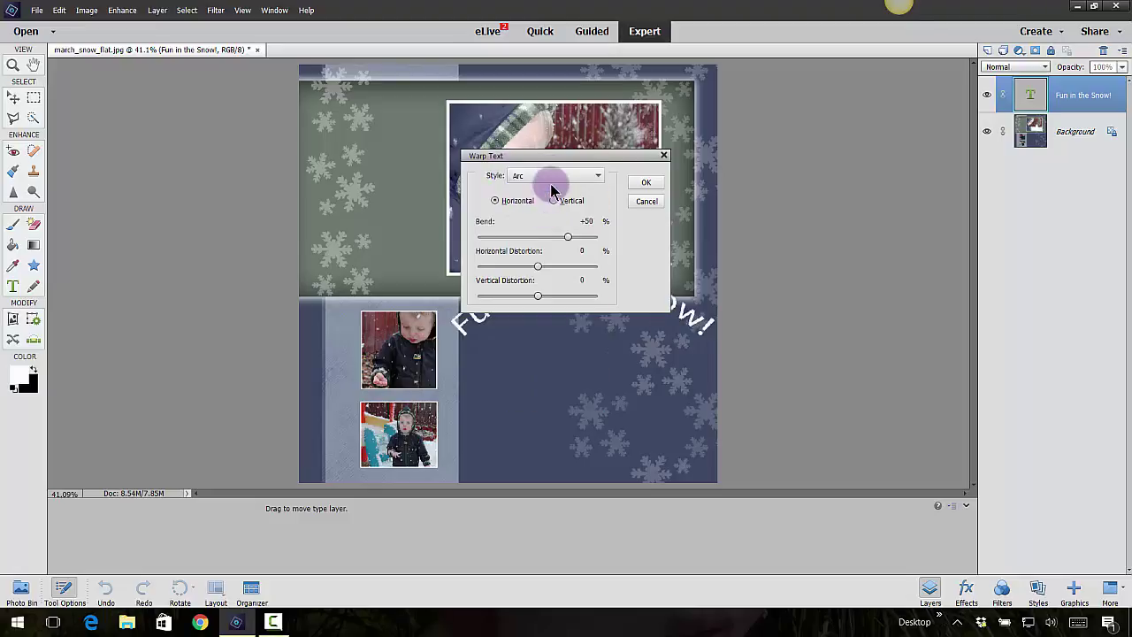
{"action": "left_click_drag", "start_coordinate": [559, 161], "coordinate": [272, 119]}
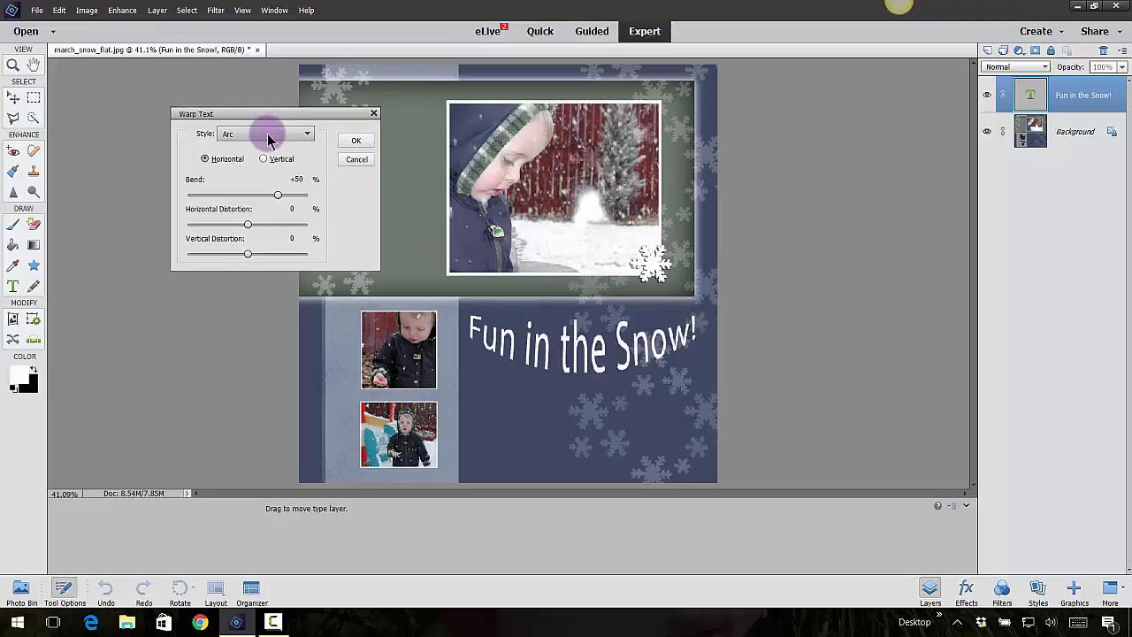
{"action": "left_click", "coordinate": [267, 133]}
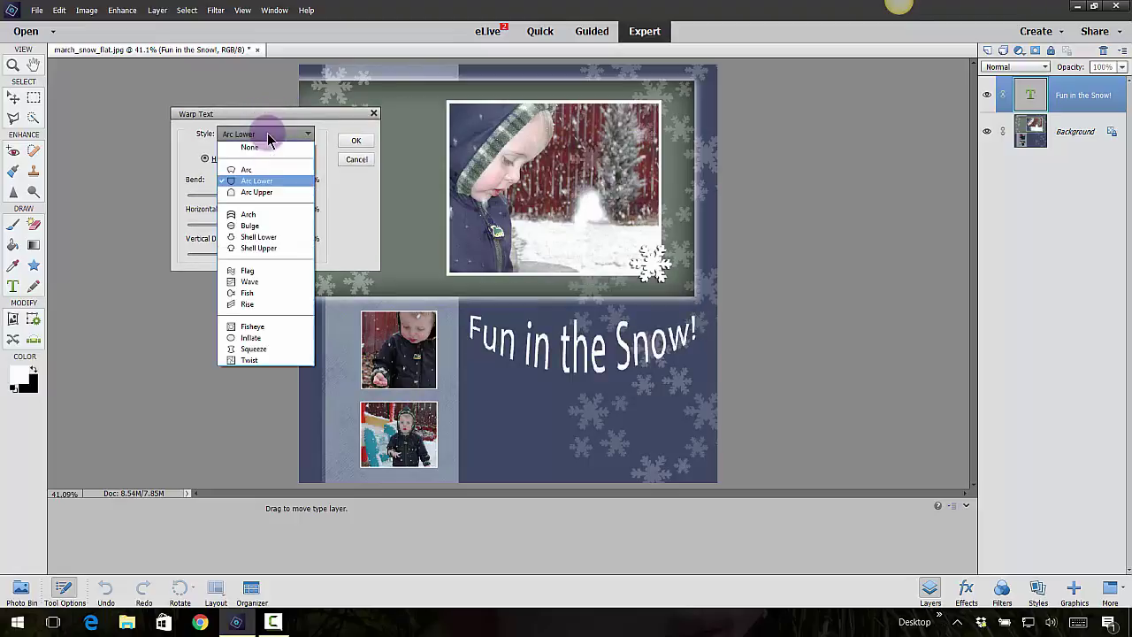
{"action": "left_click", "coordinate": [267, 192]}
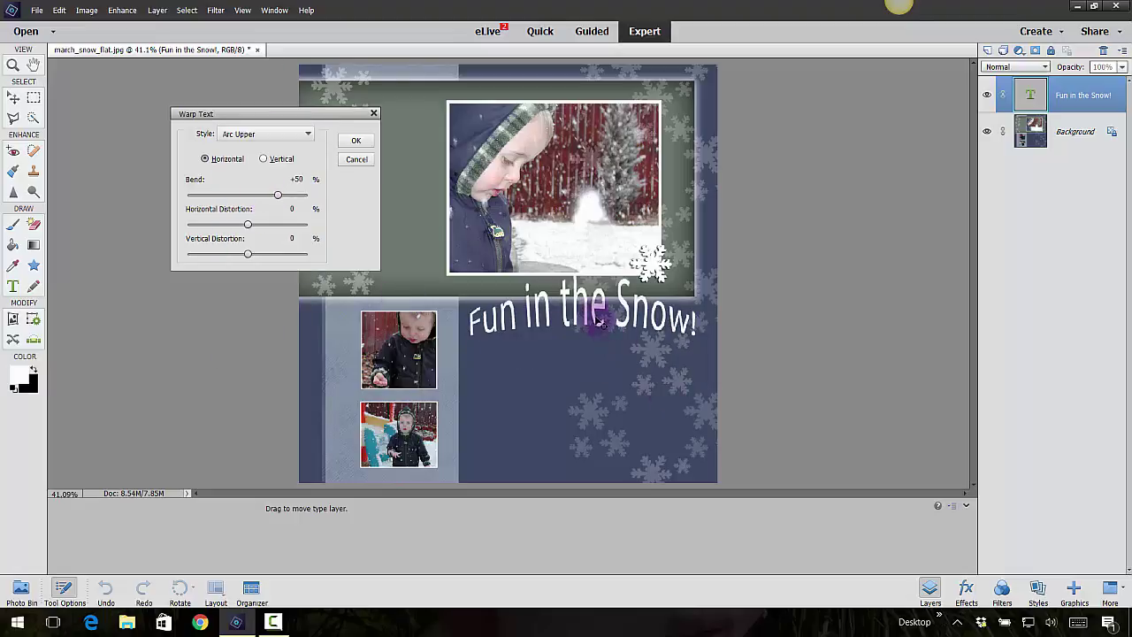
{"action": "left_click_drag", "start_coordinate": [605, 326], "coordinate": [610, 368]}
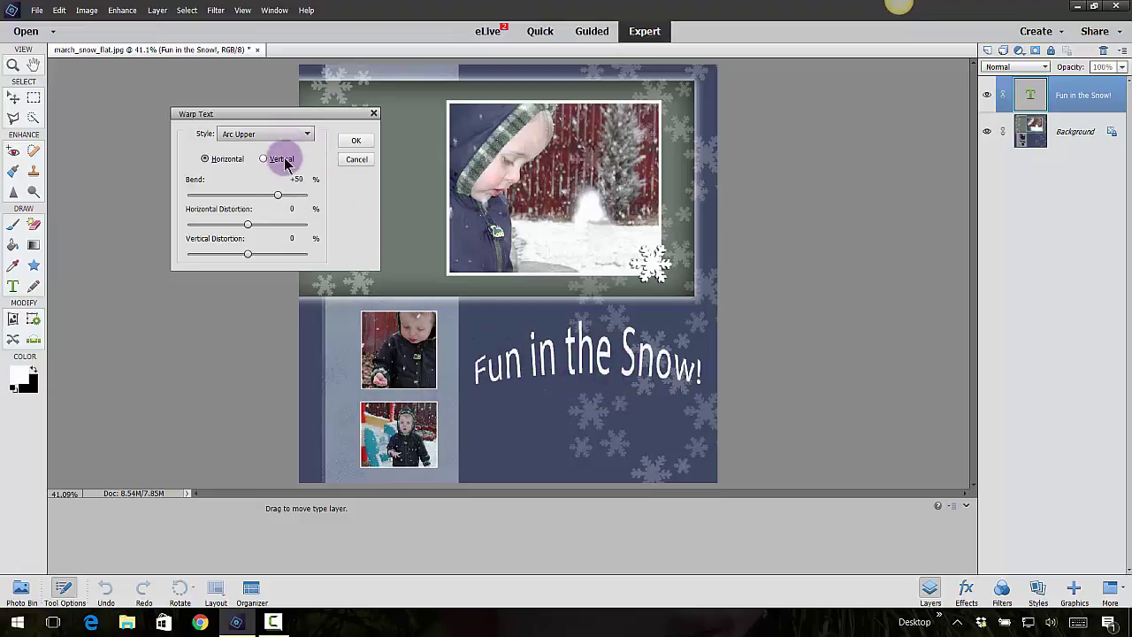
Set the warp bend to +41 with horizontal and vertical distortion 0, and apply it
{"action": "left_click_drag", "start_coordinate": [277, 199], "coordinate": [225, 262]}
{"action": "left_click_drag", "start_coordinate": [251, 225], "coordinate": [254, 258]}
{"action": "left_click", "coordinate": [316, 212]}
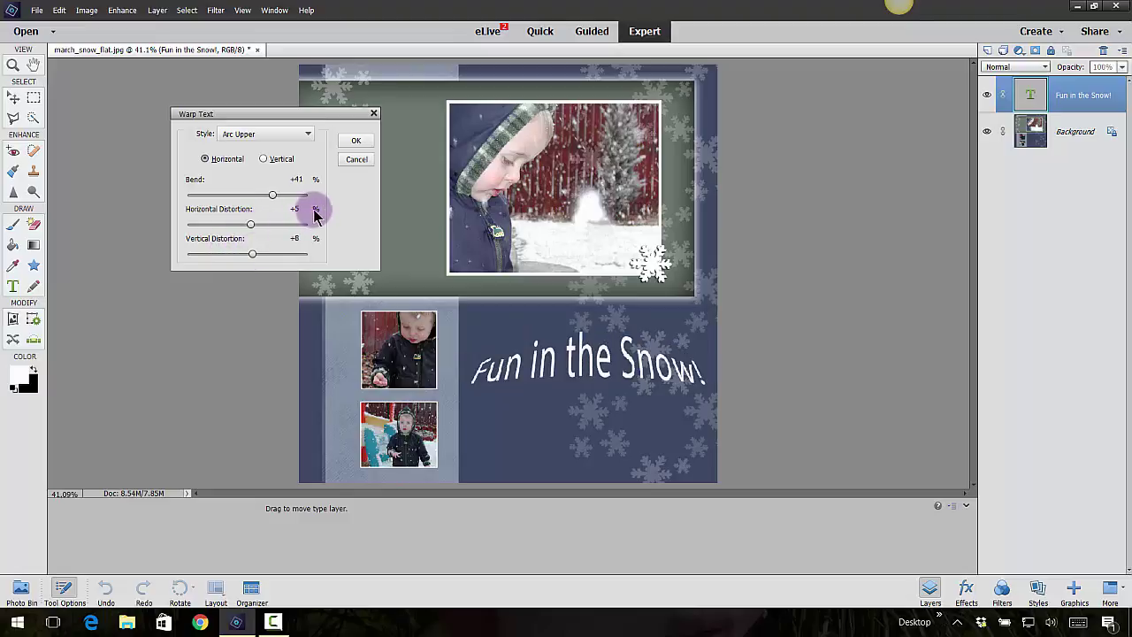
{"action": "left_click", "coordinate": [251, 226]}
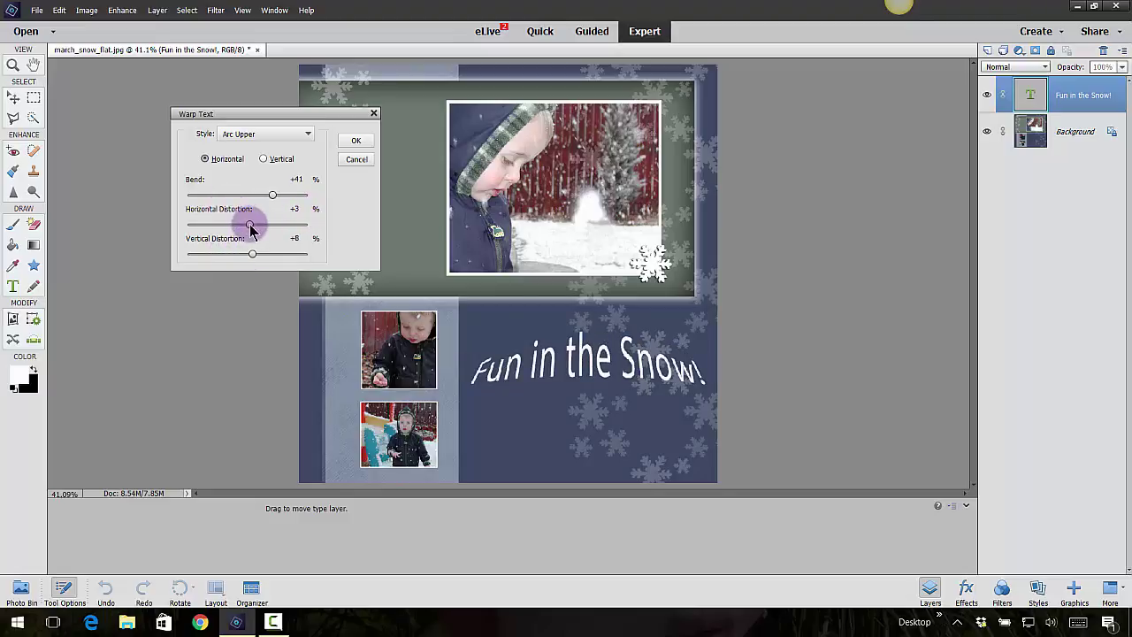
{"action": "left_click", "coordinate": [296, 209]}
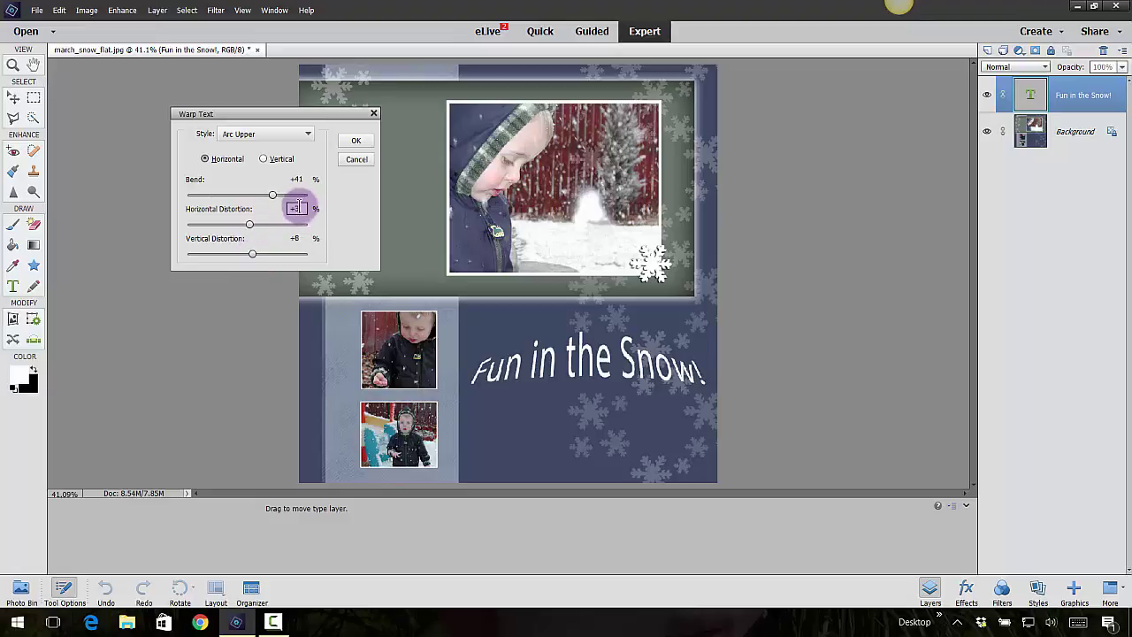
{"action": "double_click", "coordinate": [305, 212]}
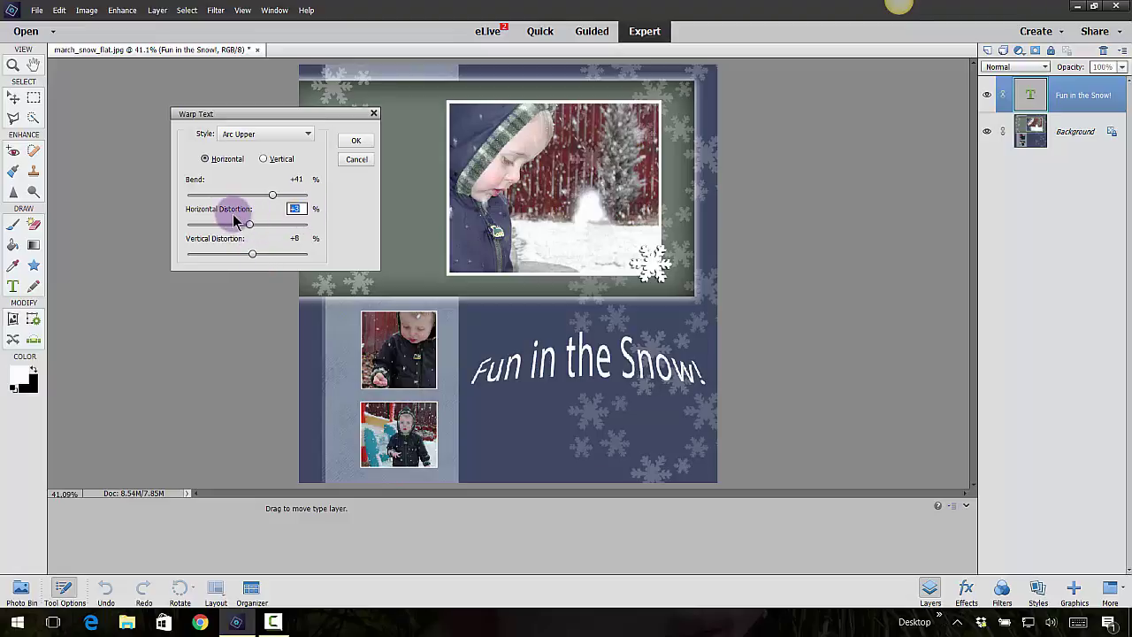
{"action": "type", "text": "0"}
{"action": "left_click", "coordinate": [303, 239]}
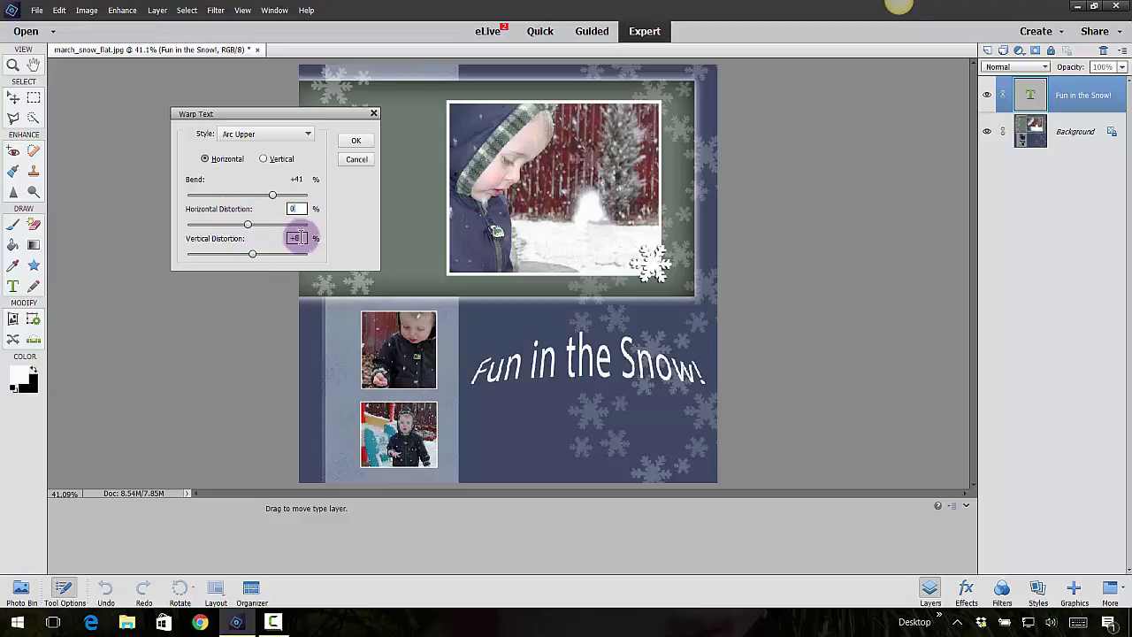
{"action": "double_click", "coordinate": [295, 238]}
{"action": "type", "text": "0"}
{"action": "key", "text": "Return"}
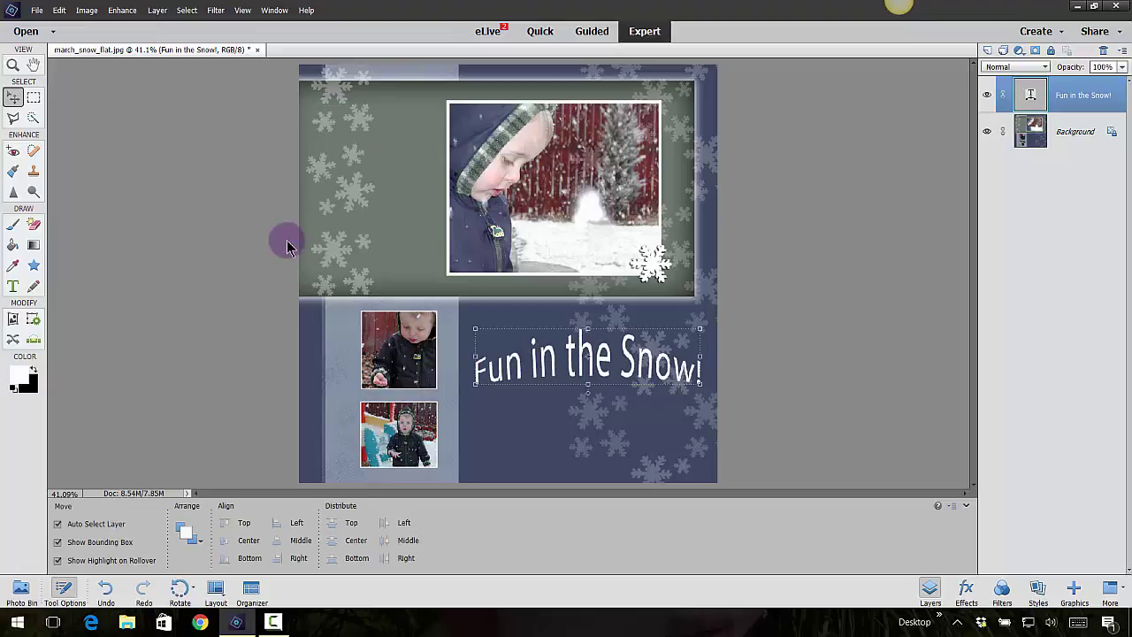
Preview a Flag warp with more horizontal distortion, then cancel to keep the Arc Upper curve
{"action": "left_click", "coordinate": [157, 11]}
{"action": "mouse_move", "coordinate": [162, 164]}
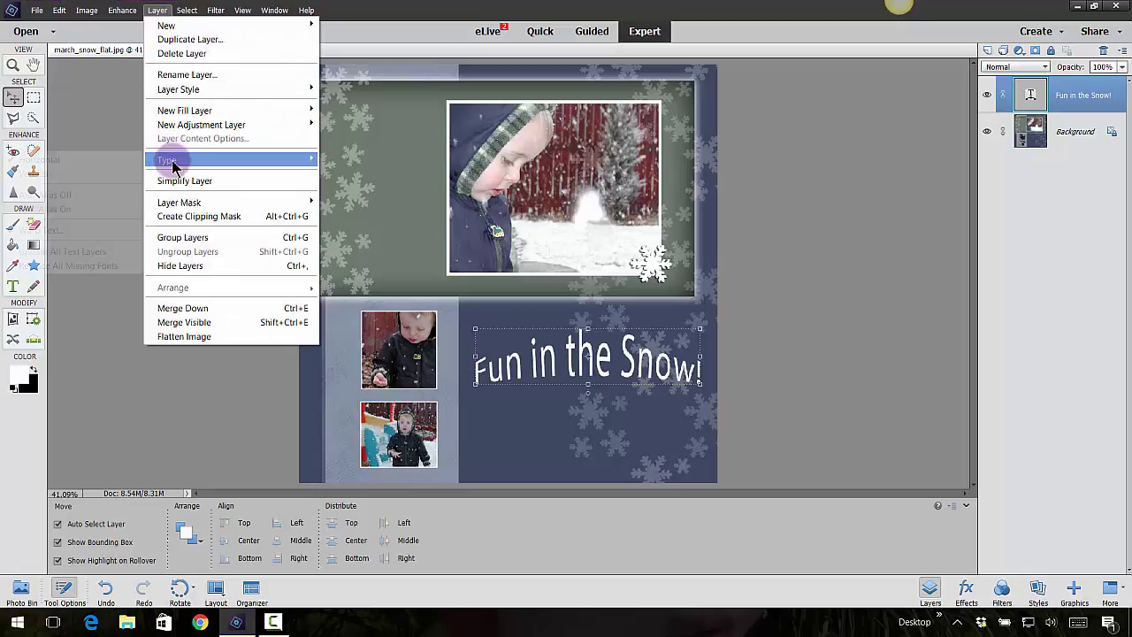
{"action": "left_click", "coordinate": [83, 228]}
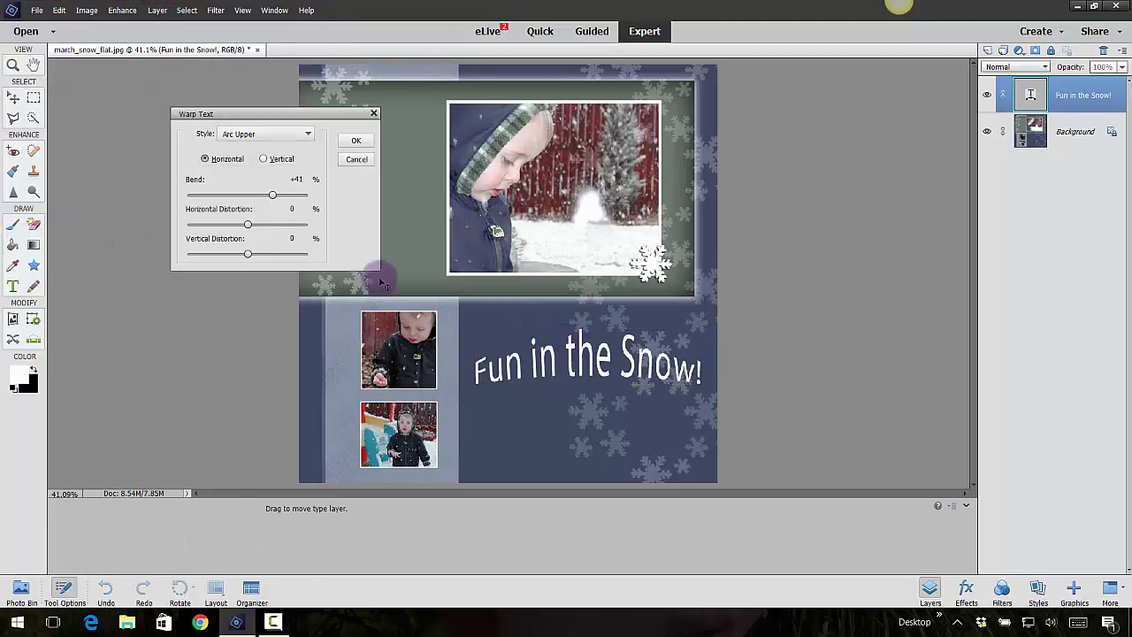
{"action": "left_click", "coordinate": [297, 133]}
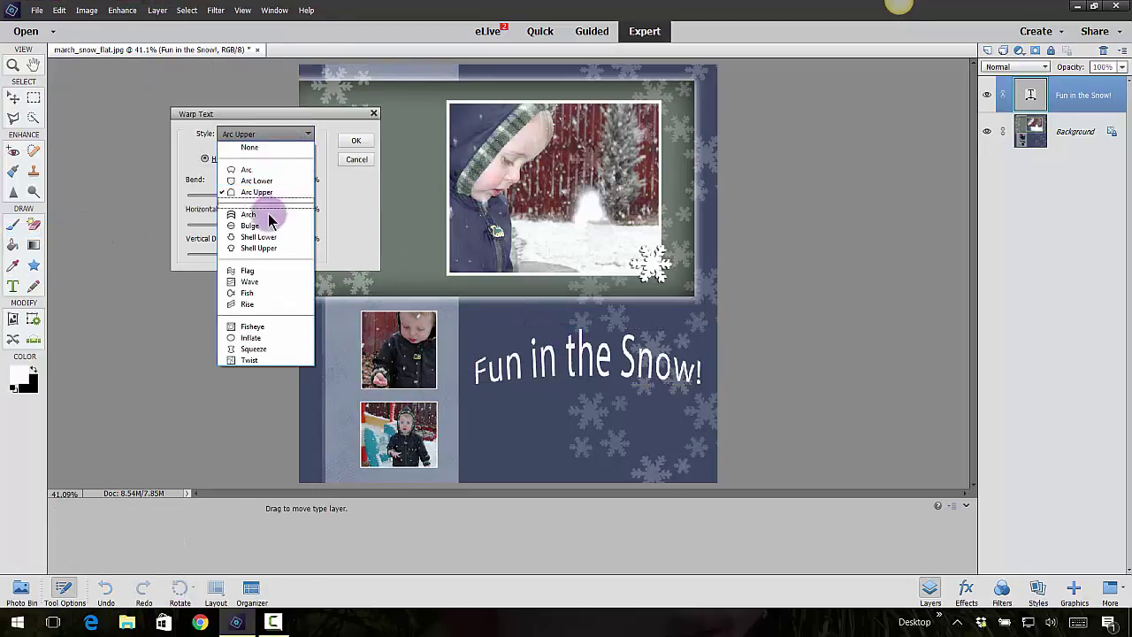
{"action": "left_click", "coordinate": [262, 271]}
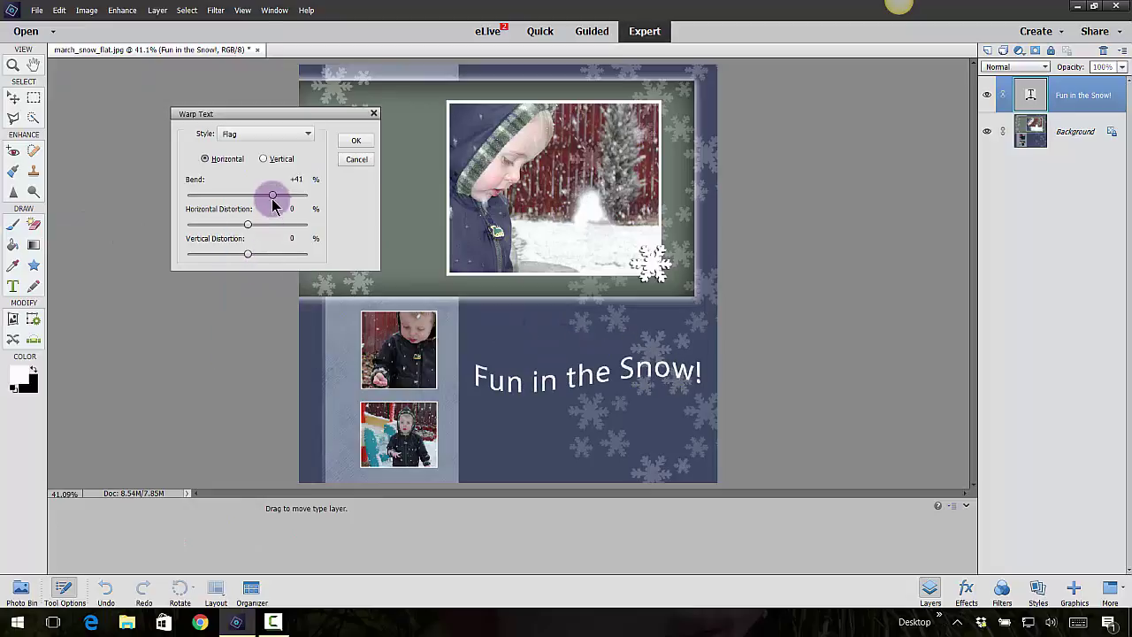
{"action": "left_click_drag", "start_coordinate": [252, 228], "coordinate": [258, 257]}
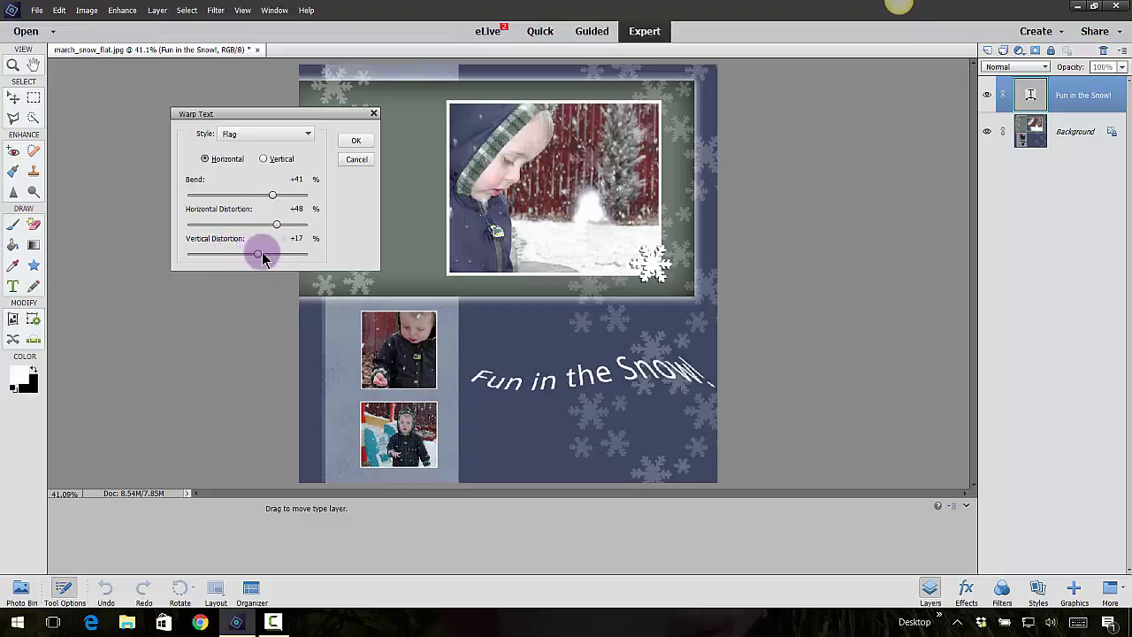
{"action": "left_click", "coordinate": [357, 159]}
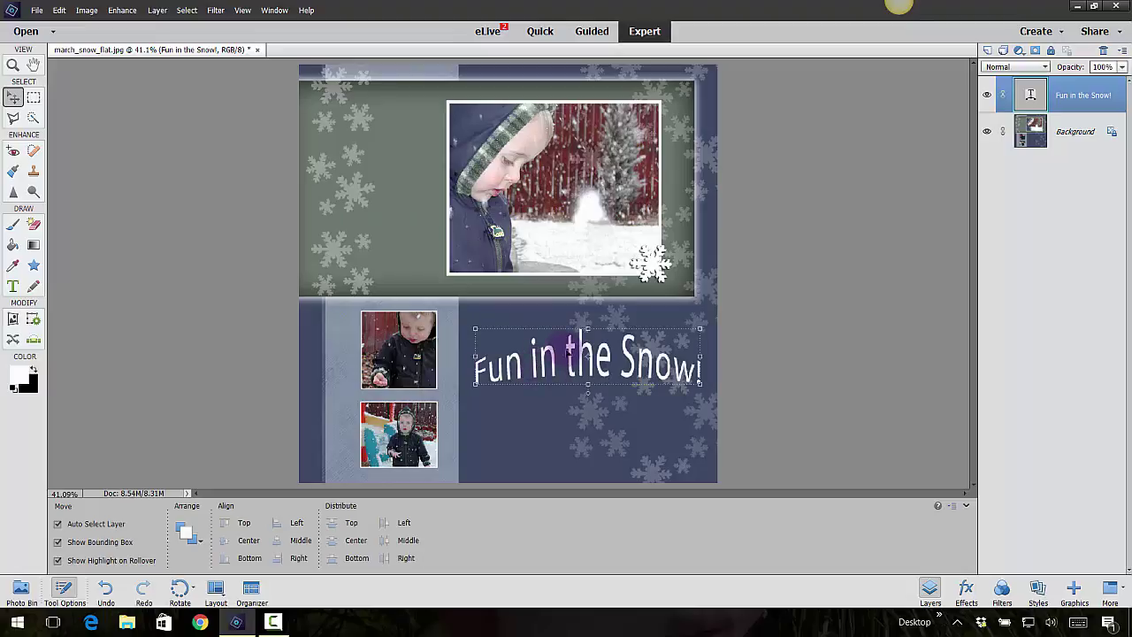
Move the headline to the top-left over the green panel, then type 'Jacey 2010' beside the photos
{"action": "left_click_drag", "start_coordinate": [576, 357], "coordinate": [417, 93]}
{"action": "left_click", "coordinate": [588, 394]}
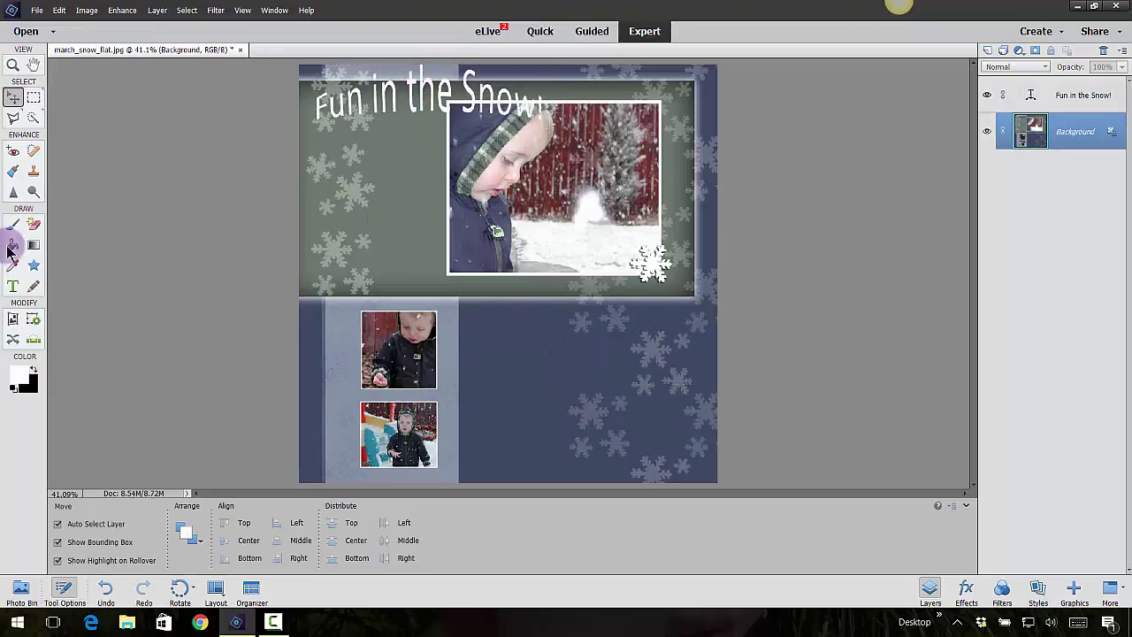
{"action": "left_click", "coordinate": [13, 287]}
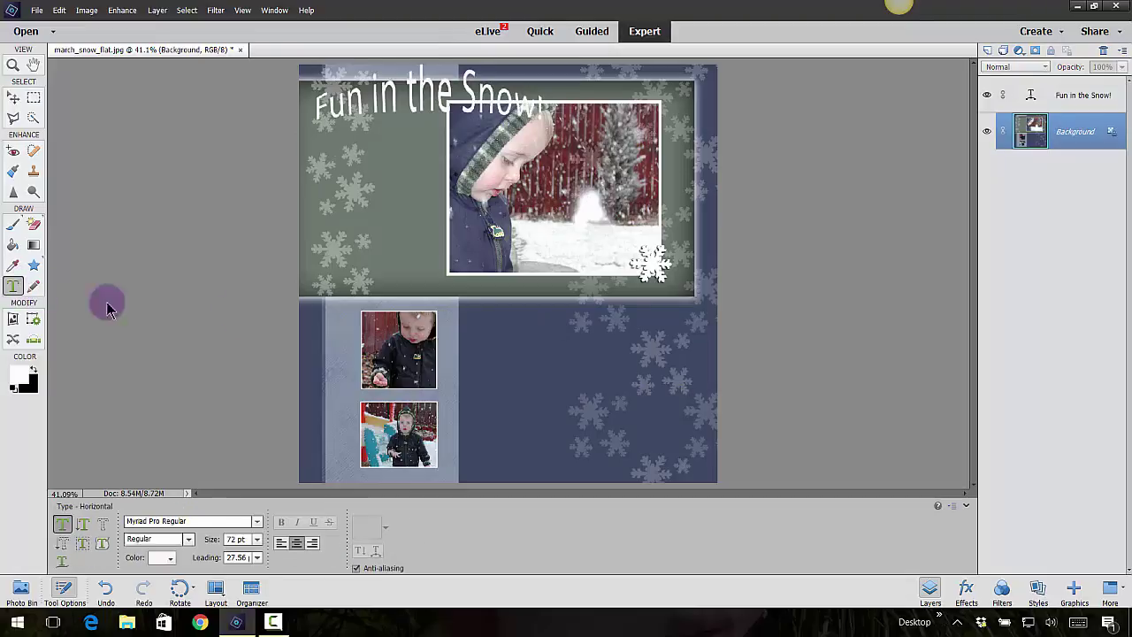
{"action": "left_click", "coordinate": [493, 369]}
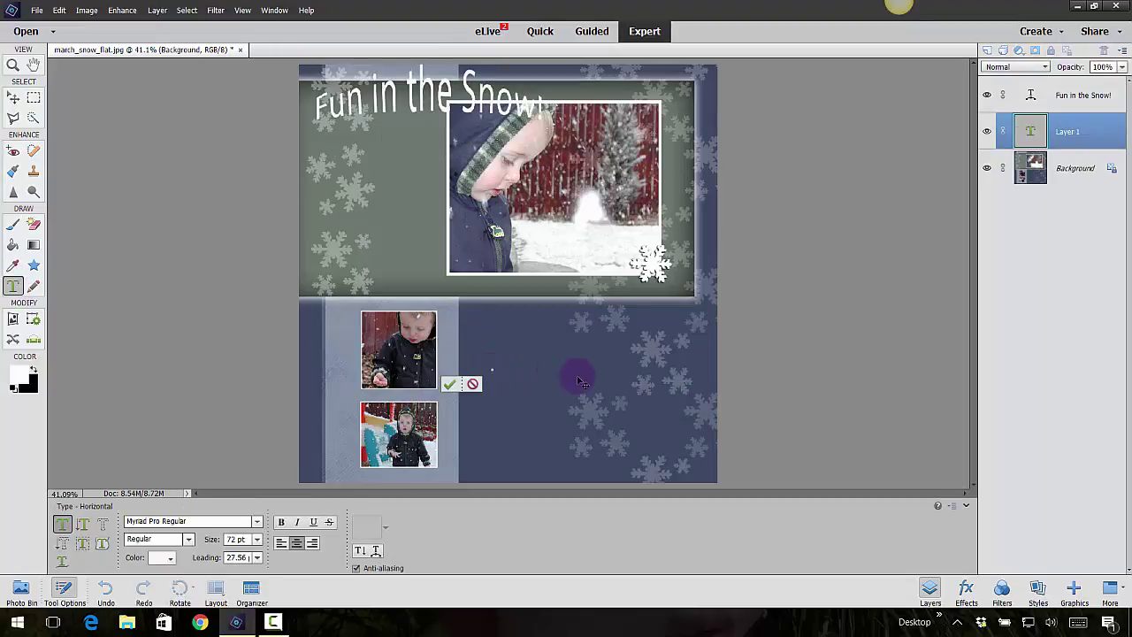
{"action": "type", "text": "Jacey 20"}
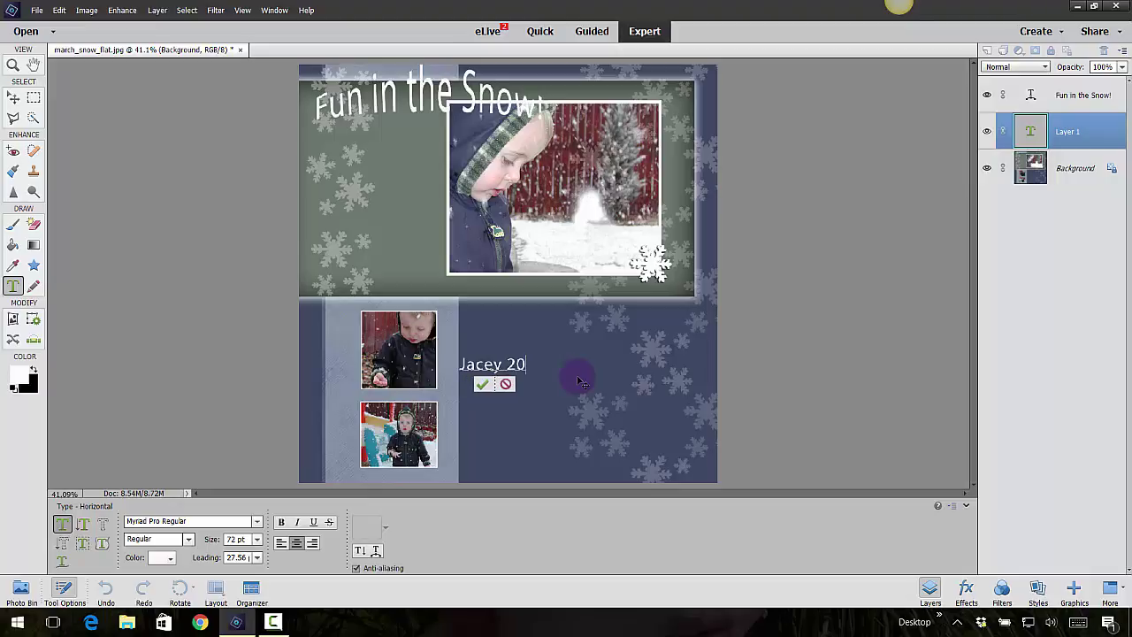
{"action": "type", "text": "10"}
Move the Jacey 2010 text up and right and enlarge it to about 235%
{"action": "left_click", "coordinate": [493, 384]}
{"action": "key", "text": "v"}
{"action": "left_click_drag", "start_coordinate": [534, 355], "coordinate": [655, 308]}
{"action": "left_click_drag", "start_coordinate": [570, 331], "coordinate": [542, 341]}
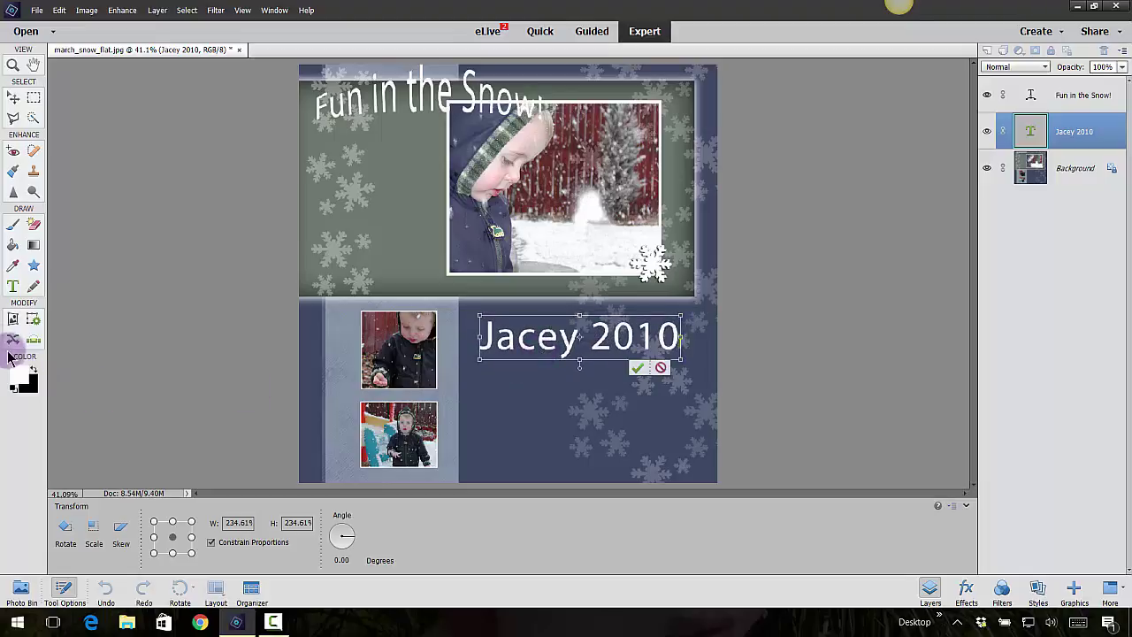
Recolour the word 'Jacey' to grey-green #6c796f sampled from the green panel
{"action": "left_click", "coordinate": [637, 367]}
{"action": "left_click", "coordinate": [13, 286]}
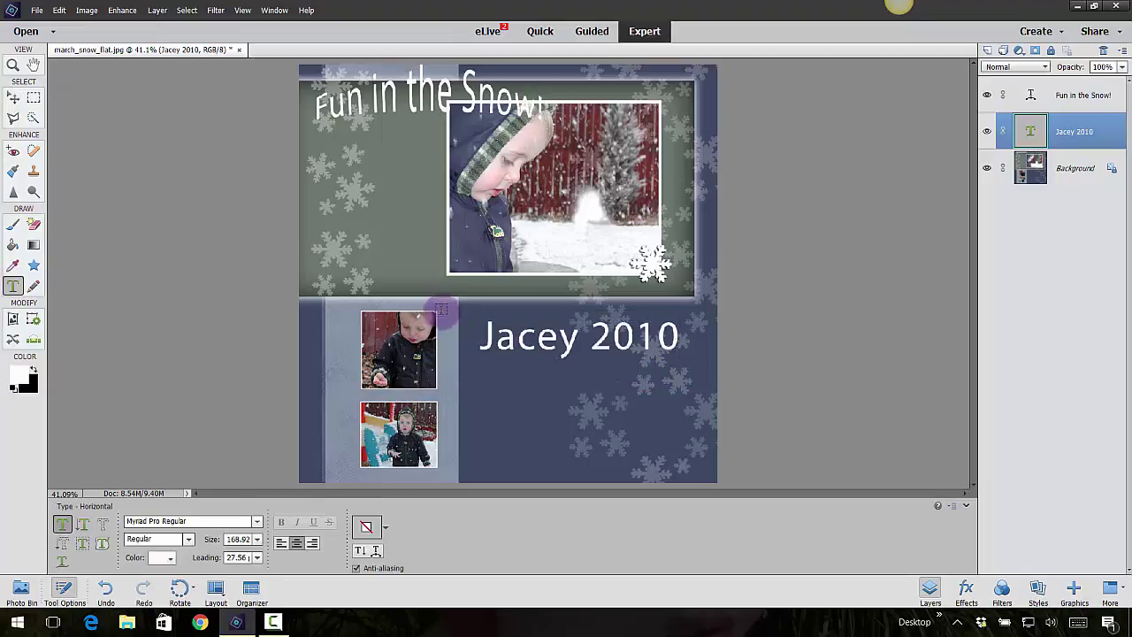
{"action": "left_click_drag", "start_coordinate": [480, 338], "coordinate": [582, 345]}
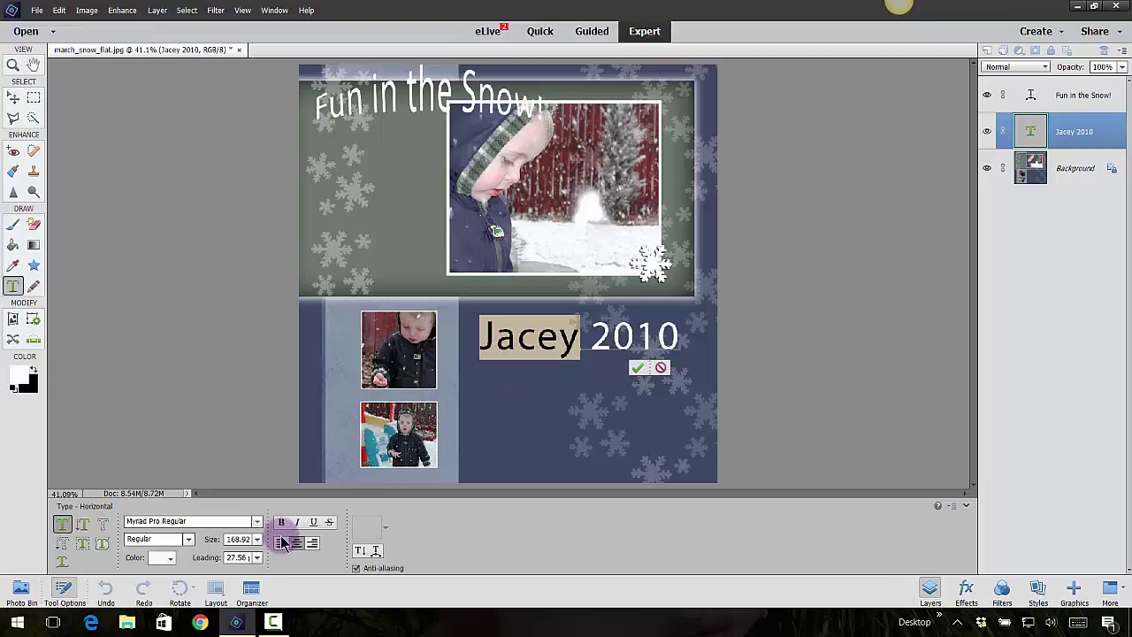
{"action": "left_click", "coordinate": [160, 558]}
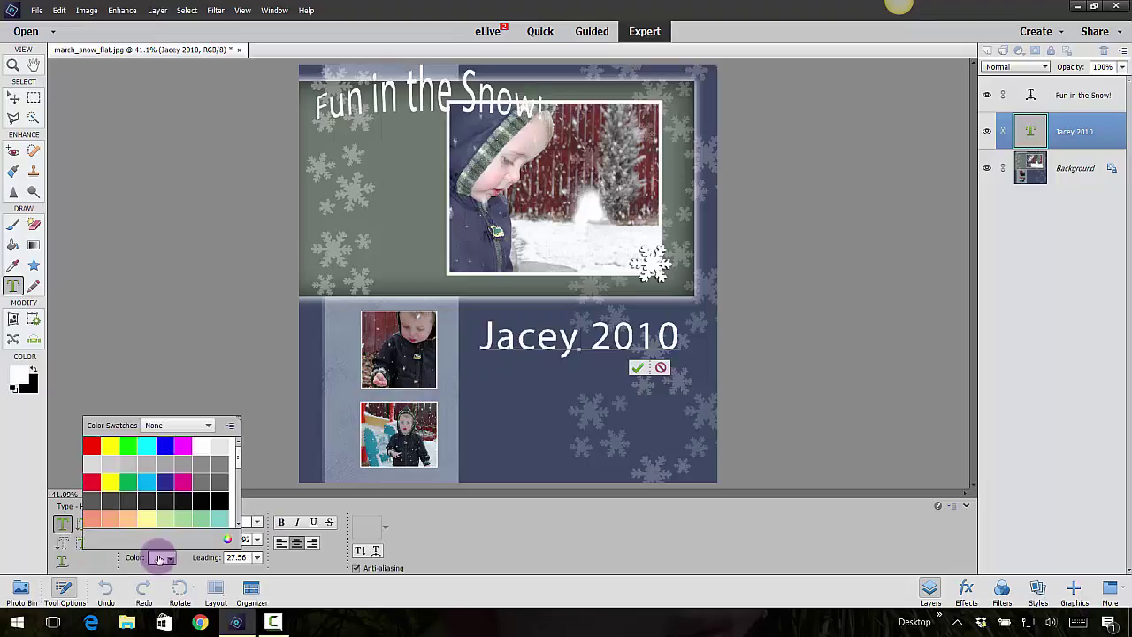
{"action": "left_click", "coordinate": [228, 543]}
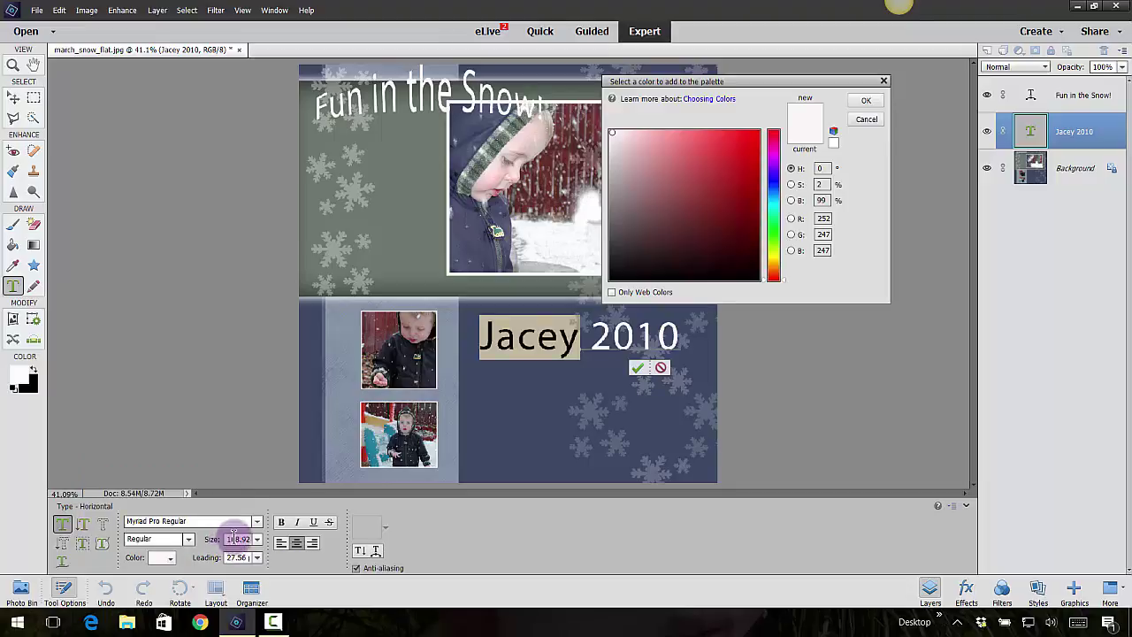
{"action": "left_click", "coordinate": [435, 171]}
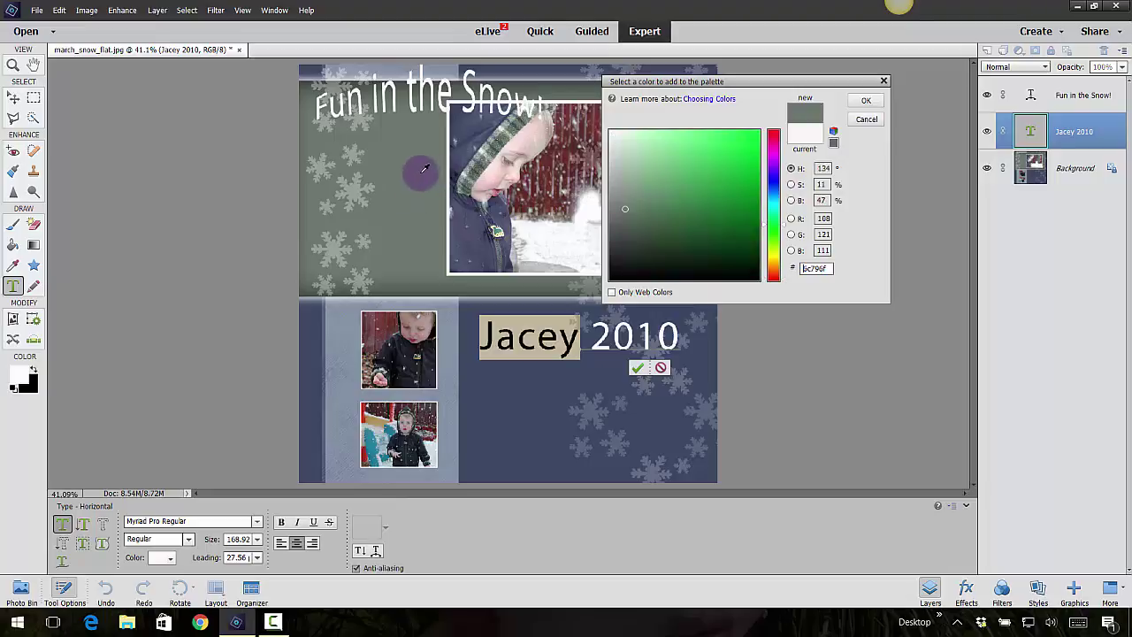
{"action": "left_click", "coordinate": [866, 101]}
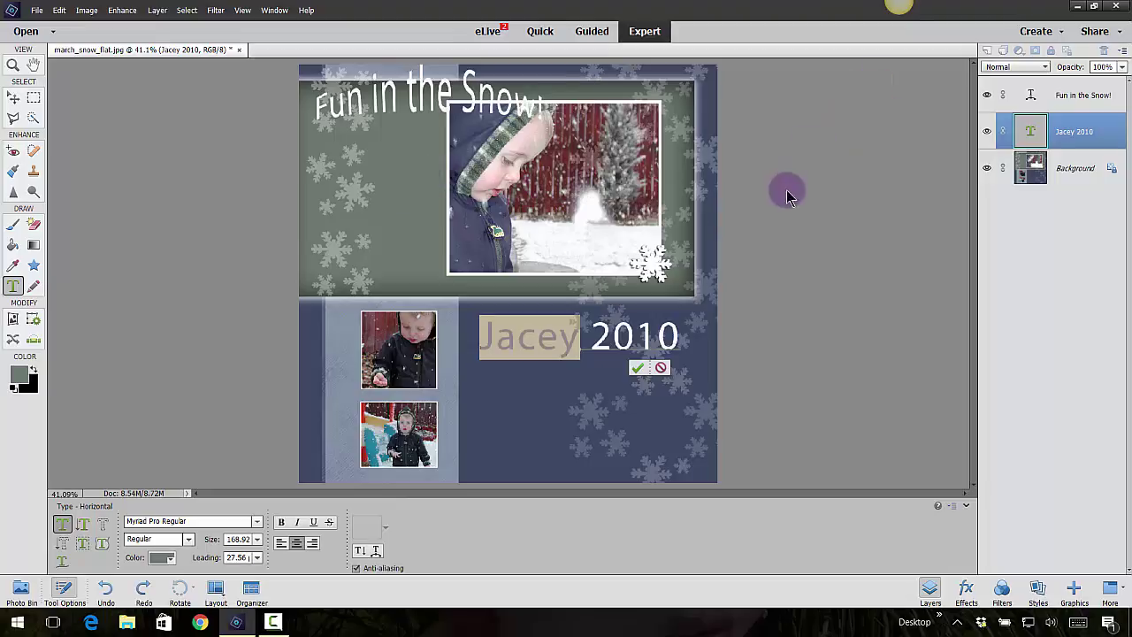
Open Warp Text for the Jacey 2010 text and preview the Twist and Rise styles
{"action": "left_click", "coordinate": [639, 370]}
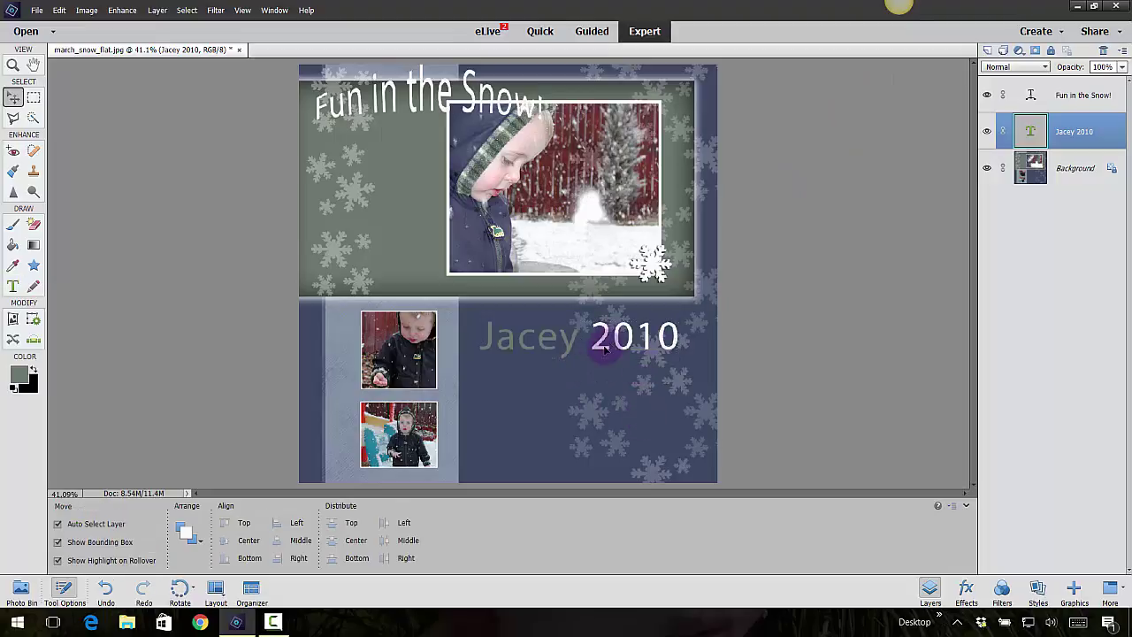
{"action": "mouse_move", "coordinate": [605, 349]}
{"action": "left_mouse_down"}
{"action": "mouse_move", "coordinate": [605, 416]}
{"action": "mouse_move", "coordinate": [606, 347]}
{"action": "left_mouse_up"}
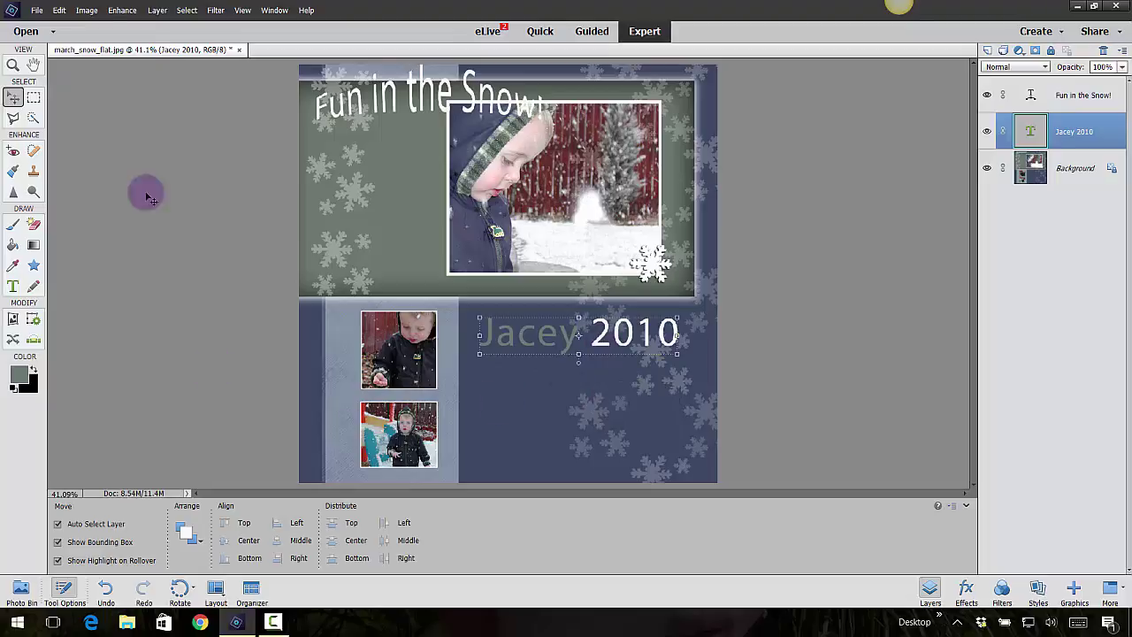
{"action": "left_click", "coordinate": [164, 14]}
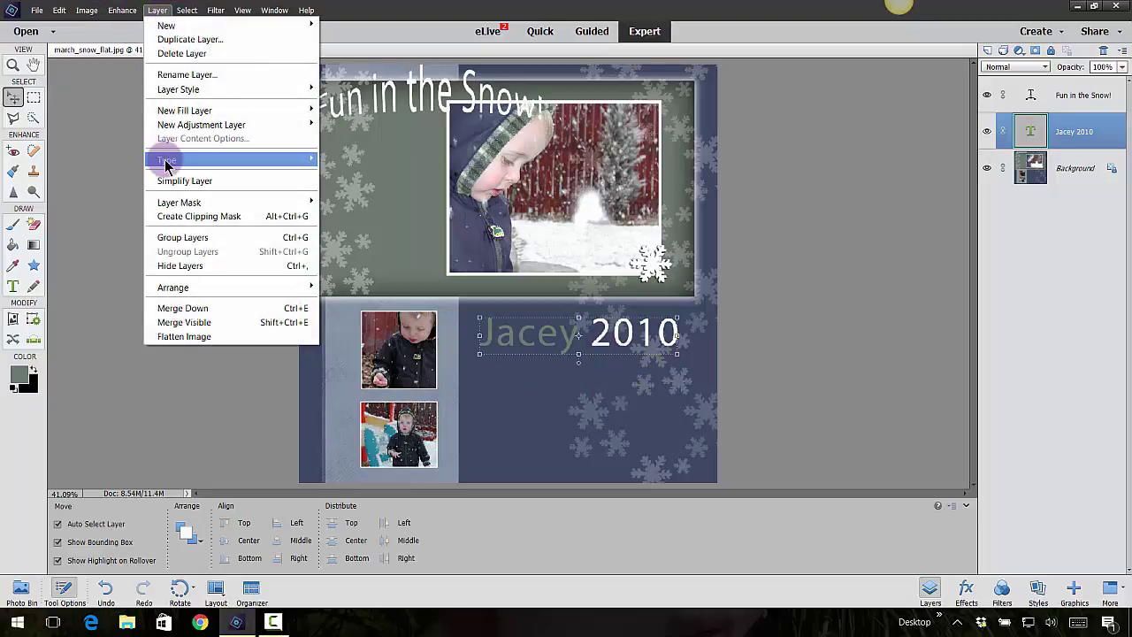
{"action": "mouse_move", "coordinate": [165, 162]}
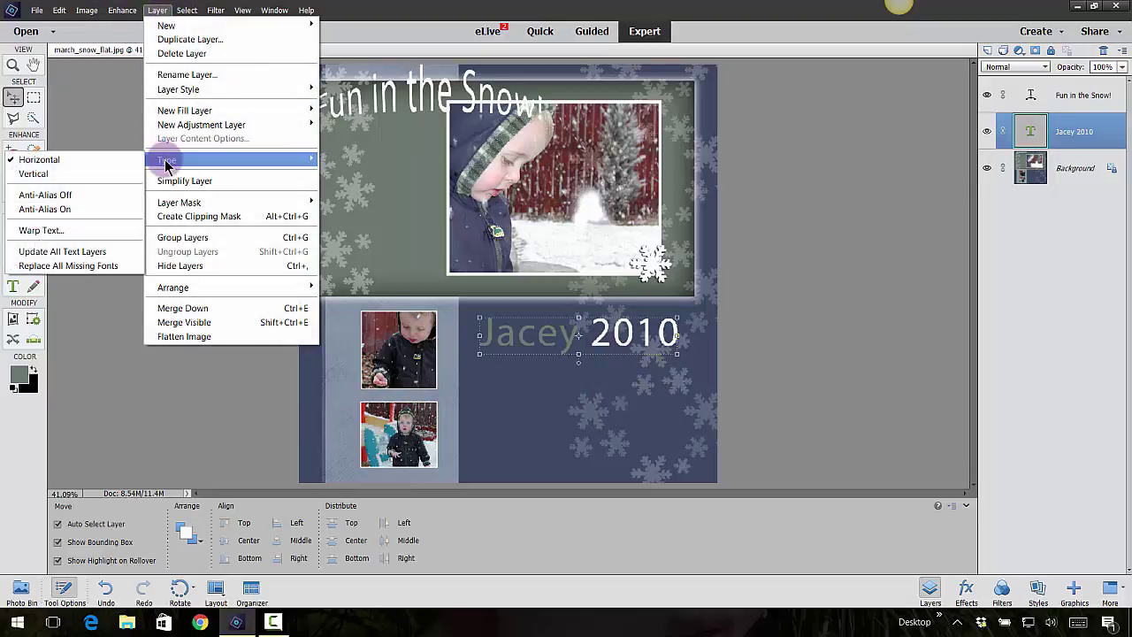
{"action": "left_click", "coordinate": [83, 230]}
{"action": "left_click", "coordinate": [299, 137]}
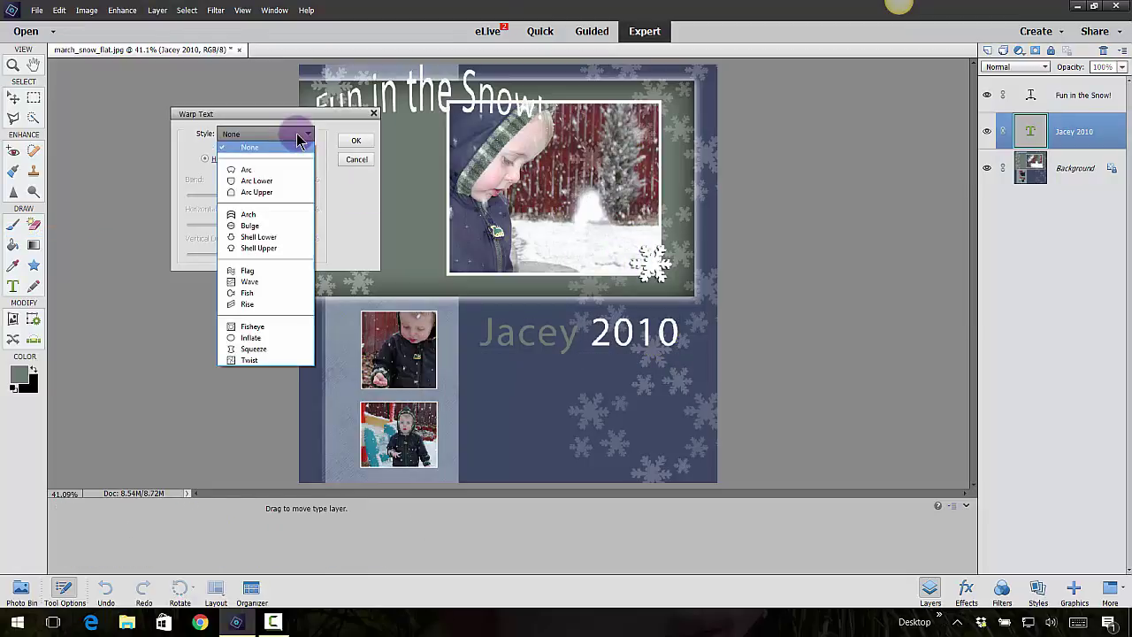
{"action": "left_click", "coordinate": [277, 362]}
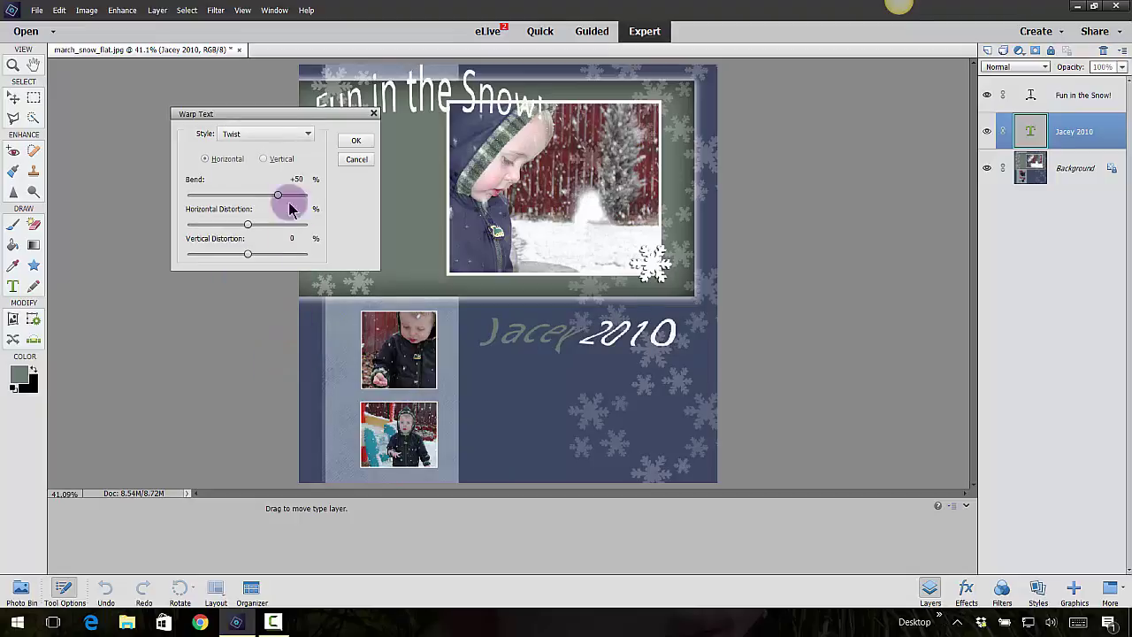
{"action": "left_click", "coordinate": [276, 133]}
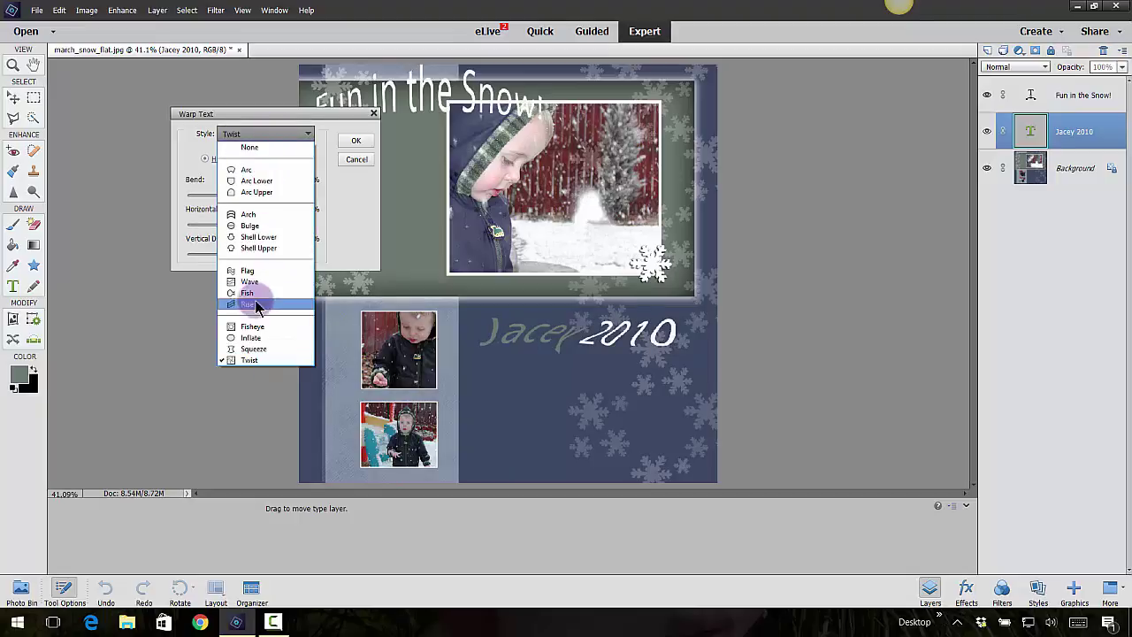
{"action": "left_click", "coordinate": [247, 303]}
Preview the Flag and Bulge warps, then pick Fish for the Jacey 2010 text
{"action": "left_click", "coordinate": [276, 139]}
{"action": "left_click", "coordinate": [267, 271]}
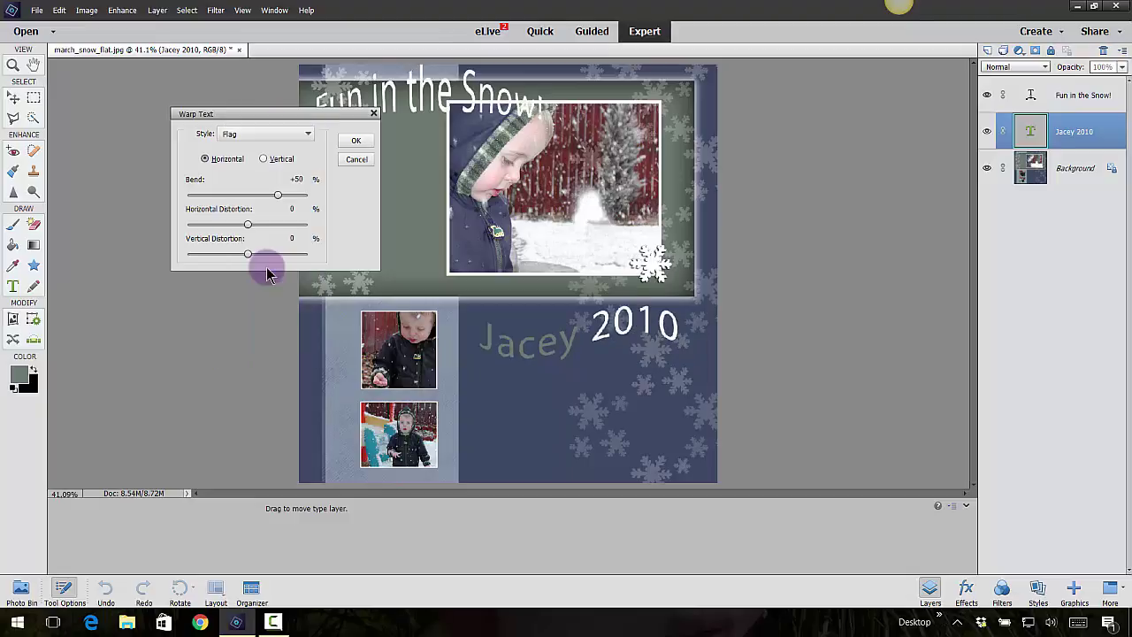
{"action": "left_click", "coordinate": [292, 137]}
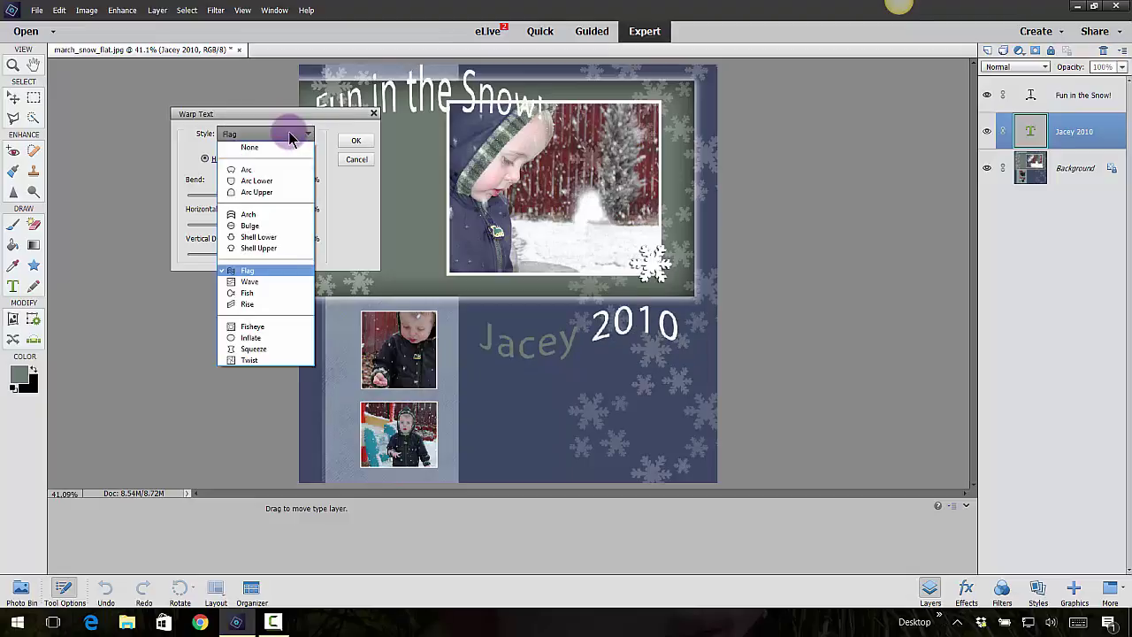
{"action": "left_click", "coordinate": [257, 220]}
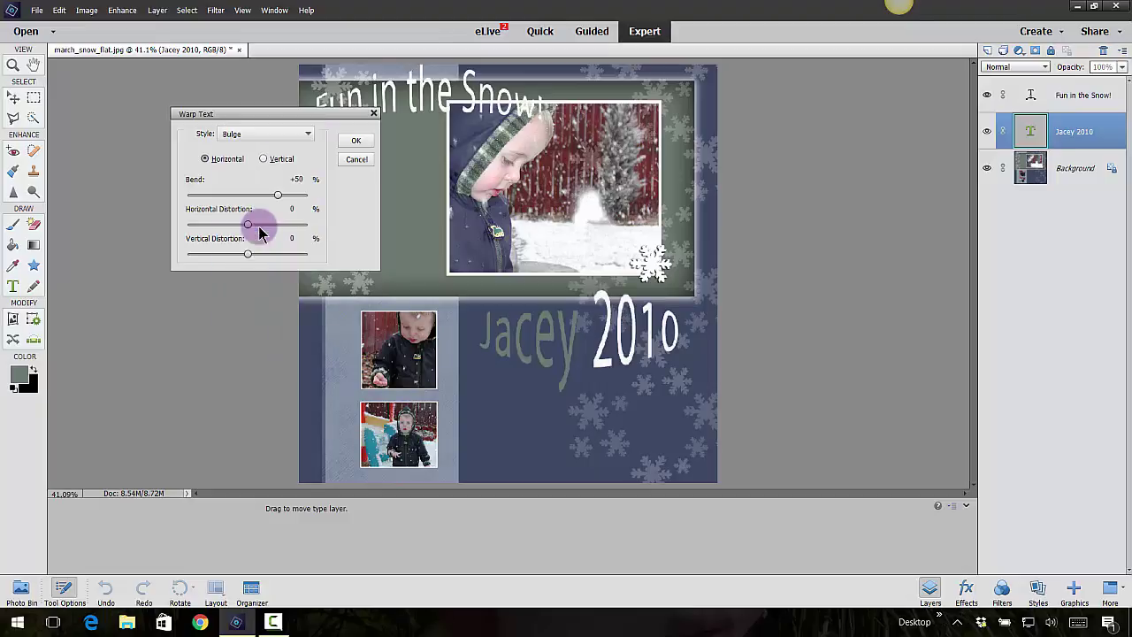
{"action": "left_click", "coordinate": [285, 134]}
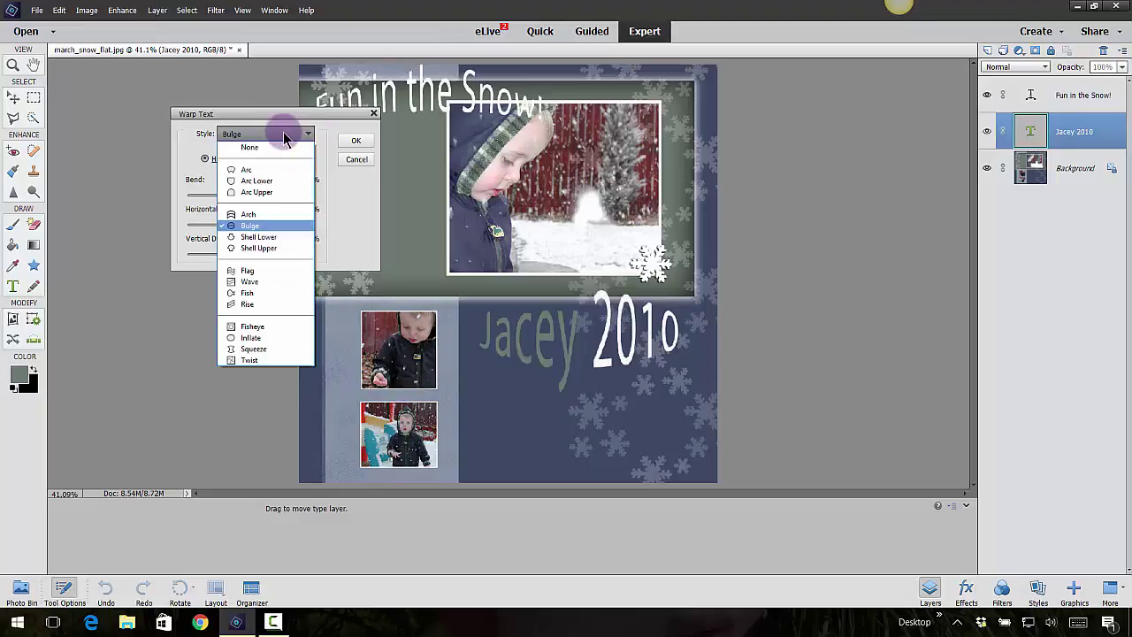
{"action": "left_click", "coordinate": [255, 293]}
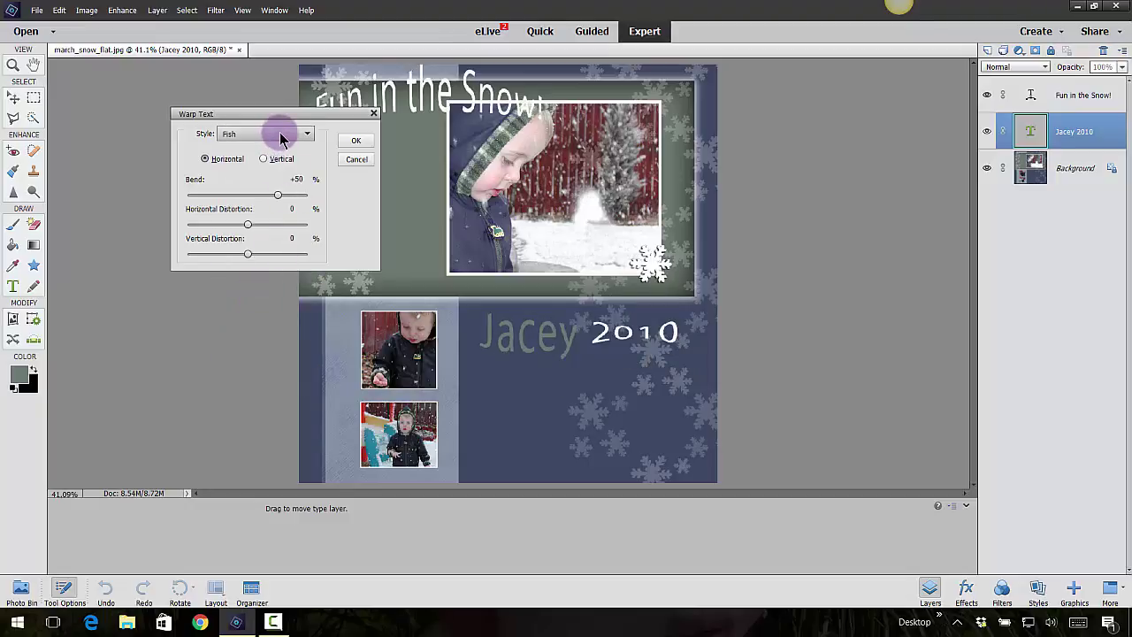
Try Arc and Arc Lower, then apply a vertical Arc Upper warp at +49 bend
{"action": "left_click_drag", "start_coordinate": [279, 198], "coordinate": [285, 200]}
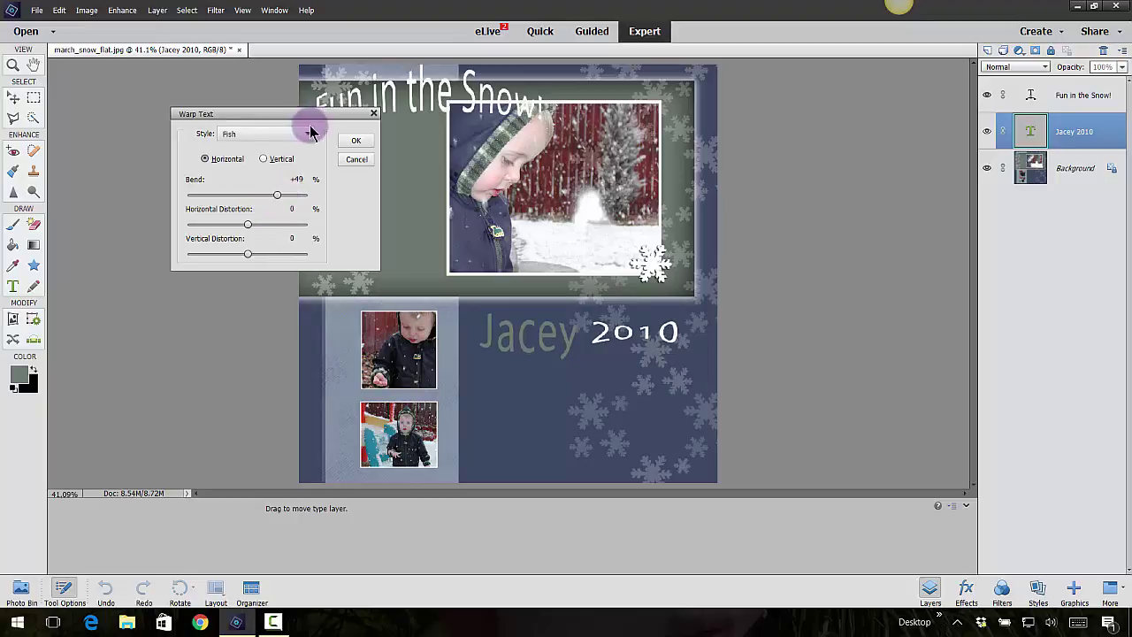
{"action": "left_click", "coordinate": [306, 134]}
{"action": "left_click", "coordinate": [290, 169]}
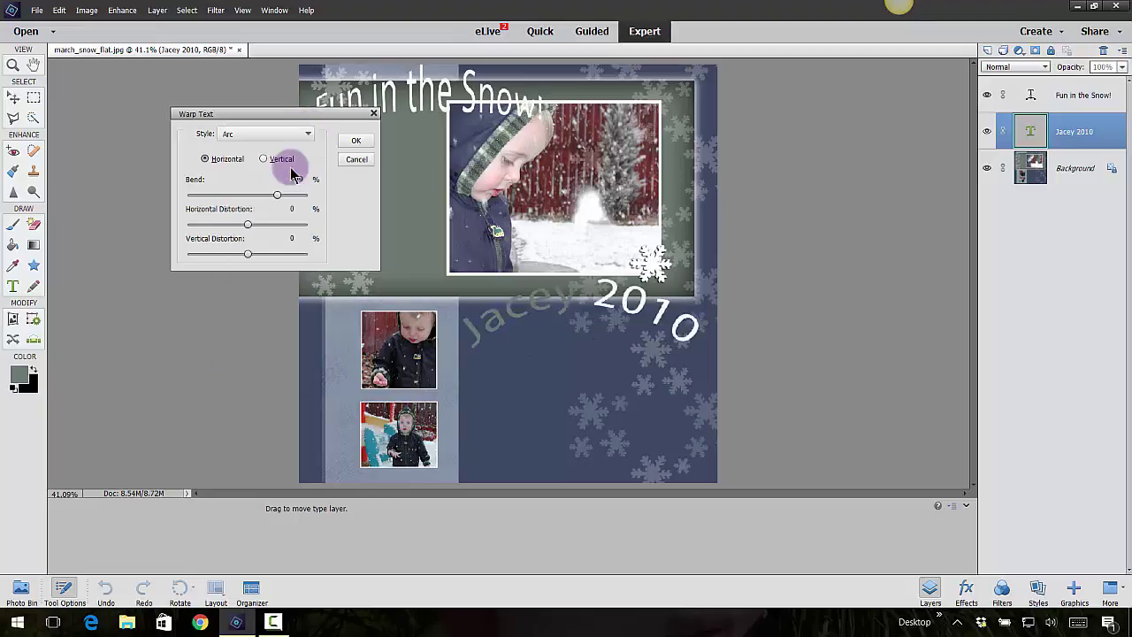
{"action": "left_click", "coordinate": [301, 135]}
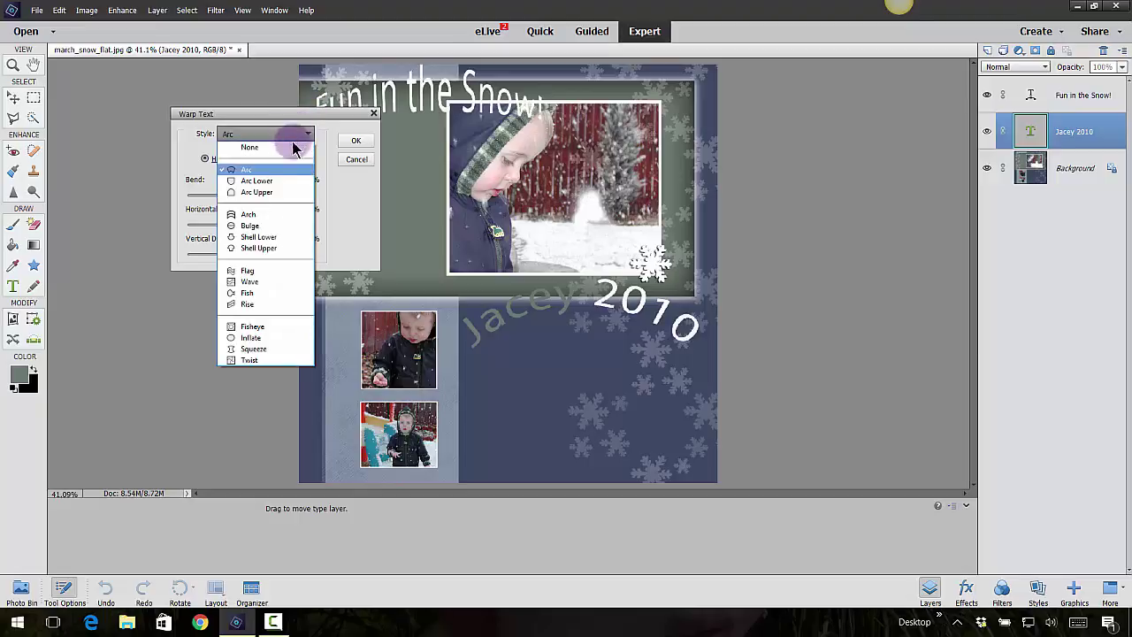
{"action": "left_click", "coordinate": [282, 179]}
{"action": "left_click", "coordinate": [278, 137]}
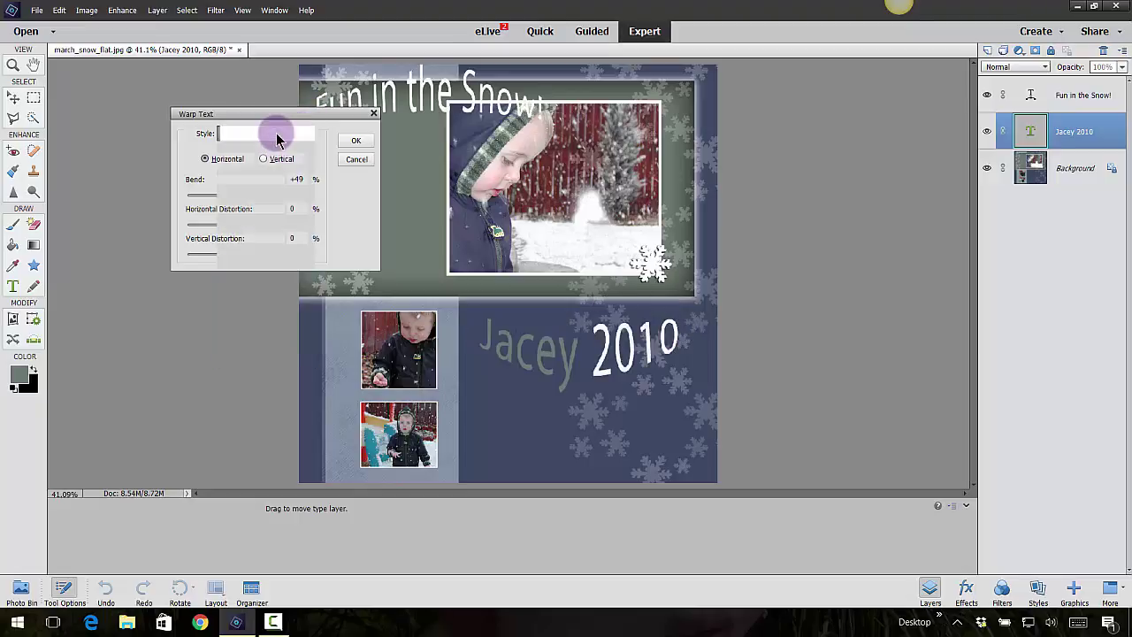
{"action": "left_click", "coordinate": [272, 193]}
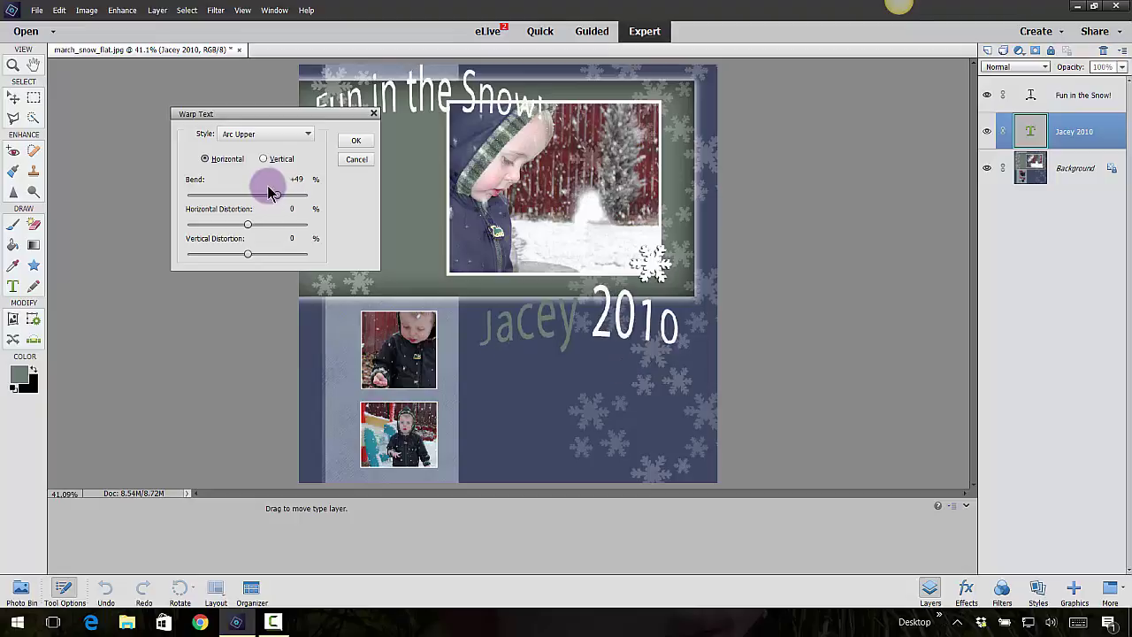
{"action": "left_click", "coordinate": [264, 160]}
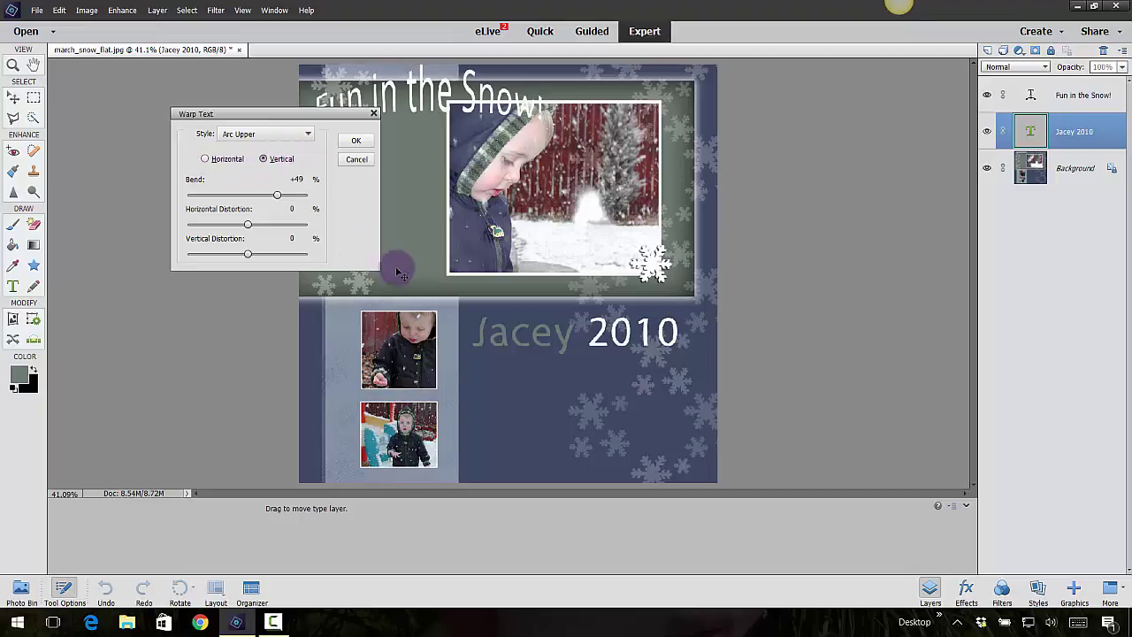
{"action": "left_click", "coordinate": [352, 147]}
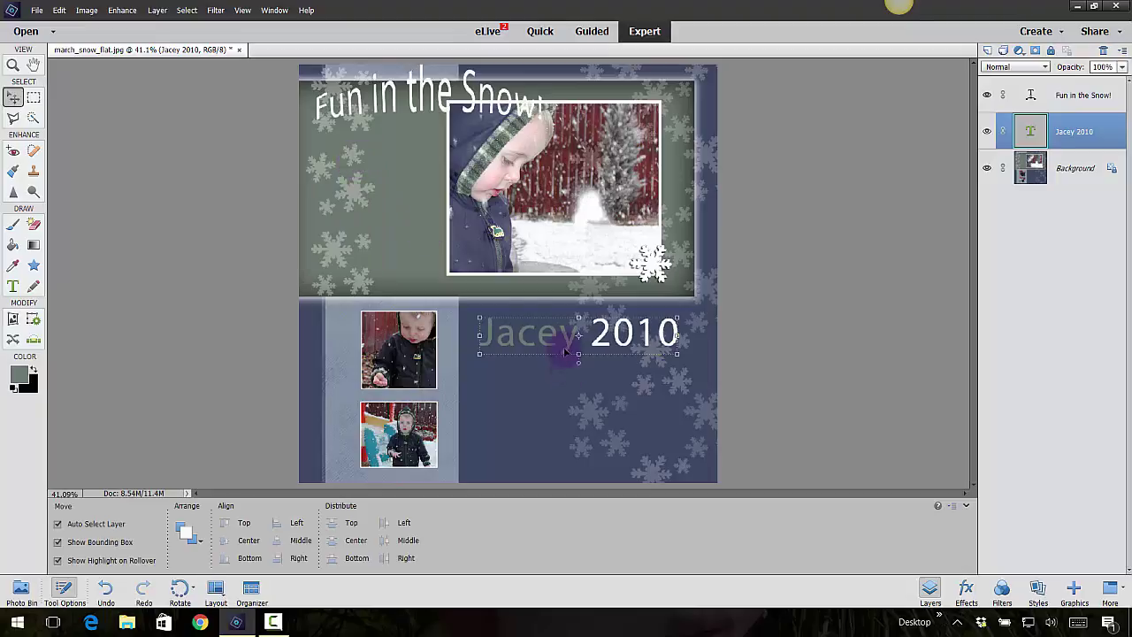
Break the text so 'Jacey' sits above '2010' on two lines
{"action": "mouse_move", "coordinate": [569, 345]}
{"action": "left_mouse_down"}
{"action": "mouse_move", "coordinate": [405, 212]}
{"action": "mouse_move", "coordinate": [536, 196]}
{"action": "mouse_move", "coordinate": [597, 256]}
{"action": "mouse_move", "coordinate": [563, 282]}
{"action": "mouse_move", "coordinate": [586, 372]}
{"action": "mouse_move", "coordinate": [584, 355]}
{"action": "left_mouse_up"}
{"action": "left_click", "coordinate": [13, 285]}
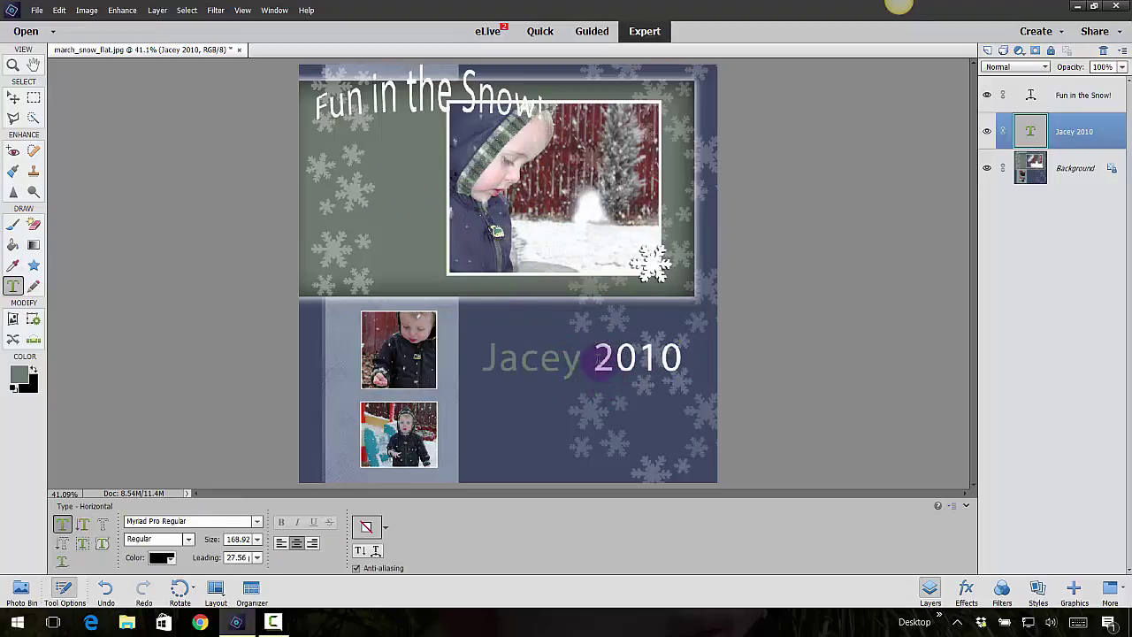
{"action": "left_click", "coordinate": [598, 359]}
{"action": "key", "text": "Return"}
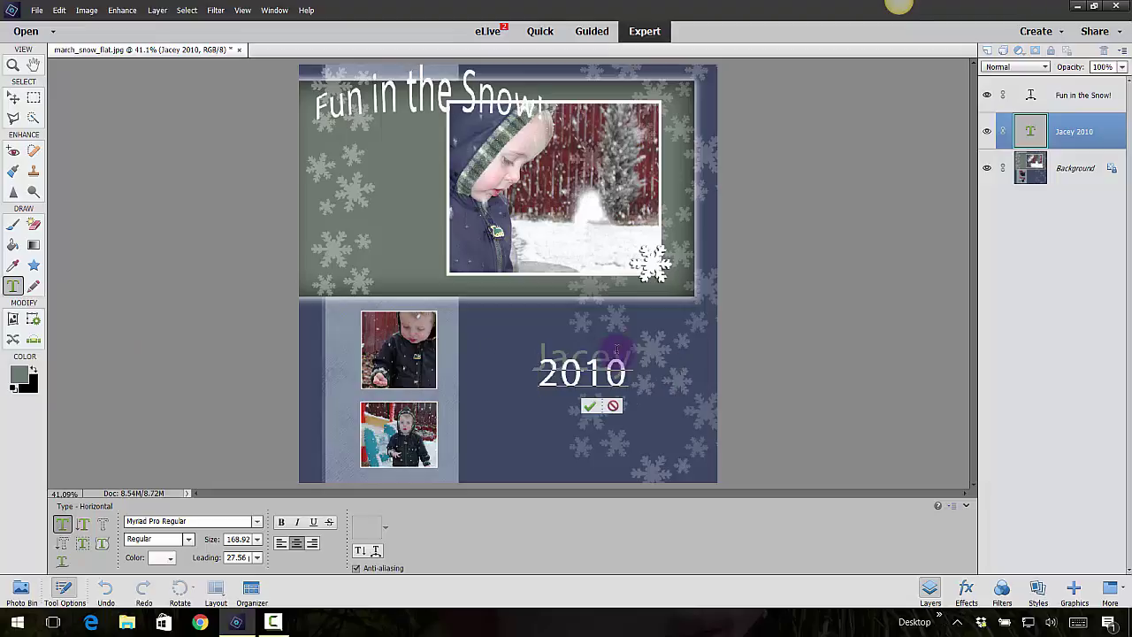
{"action": "left_click", "coordinate": [589, 406]}
{"action": "key", "text": "v"}
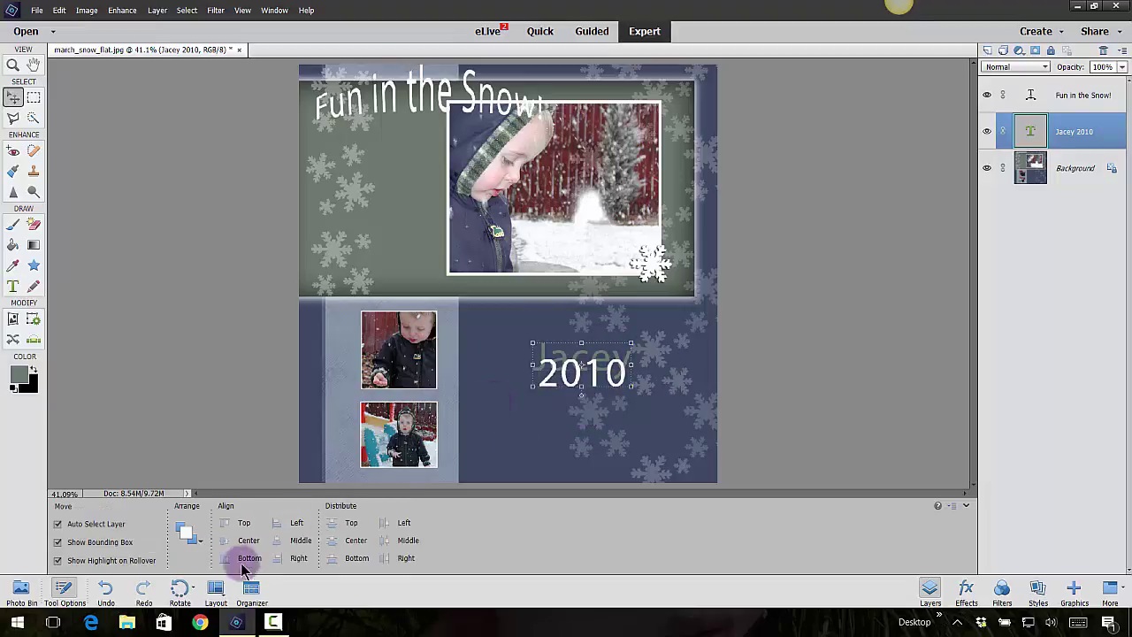
Set the line spacing of the two-line text to 72.46 pt
{"action": "left_click", "coordinate": [13, 286]}
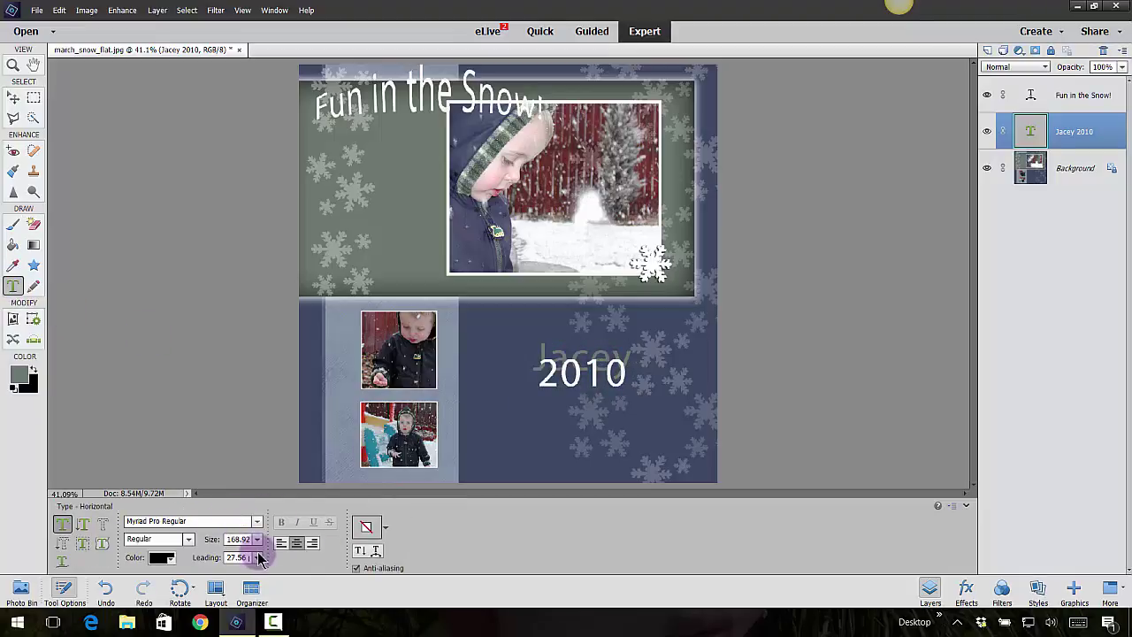
{"action": "left_click", "coordinate": [259, 557]}
{"action": "left_click", "coordinate": [256, 544]}
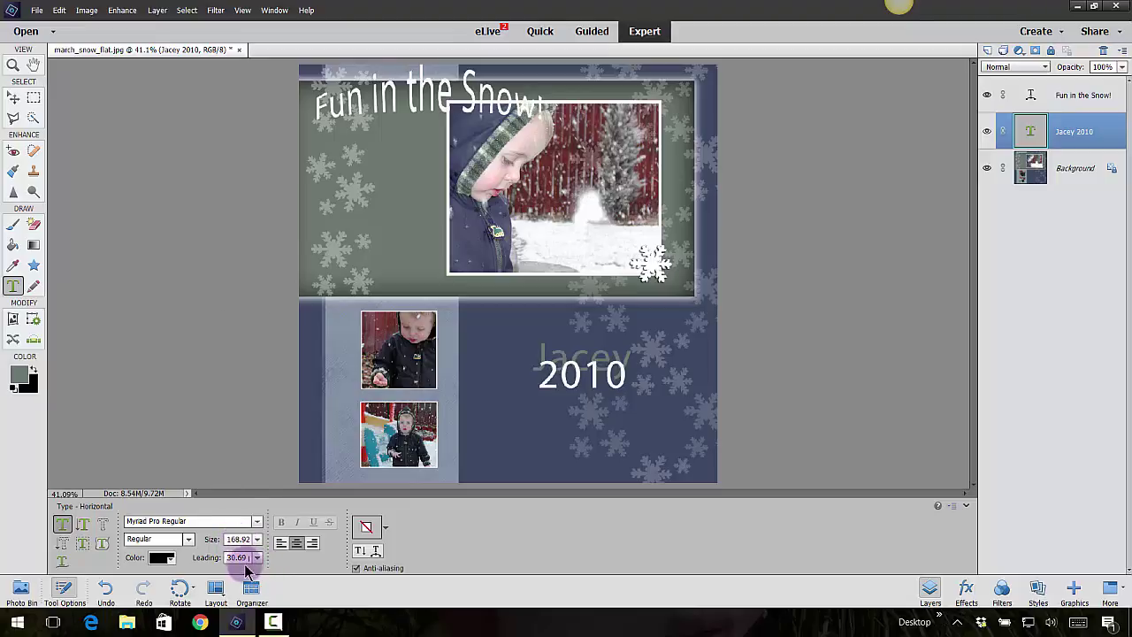
{"action": "left_click_drag", "start_coordinate": [227, 557], "coordinate": [275, 555]}
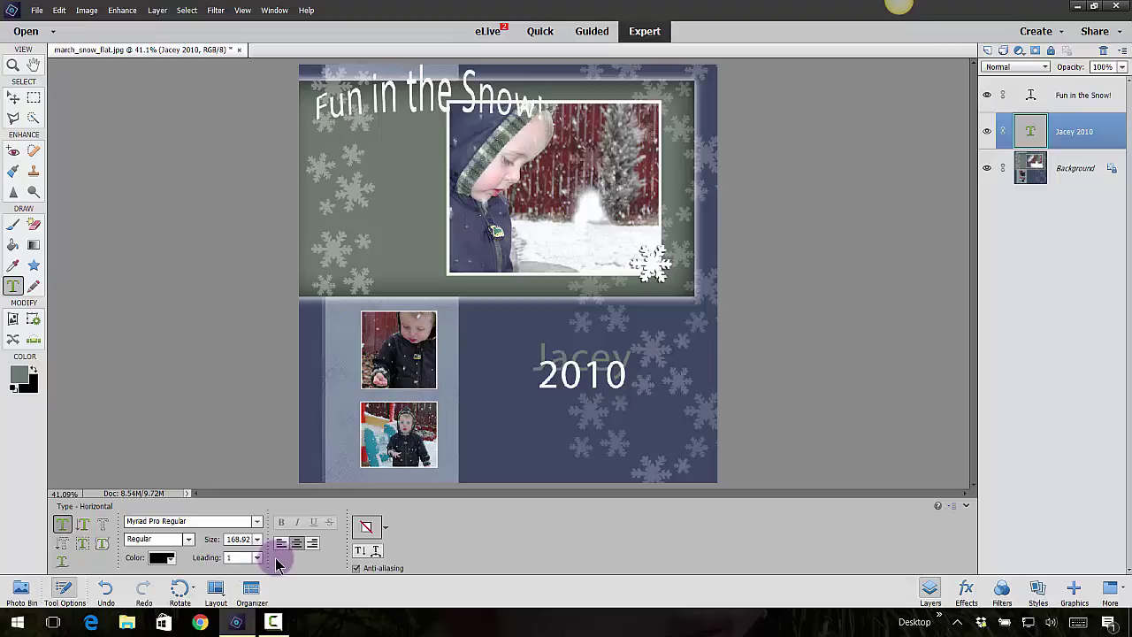
{"action": "key", "text": "Return"}
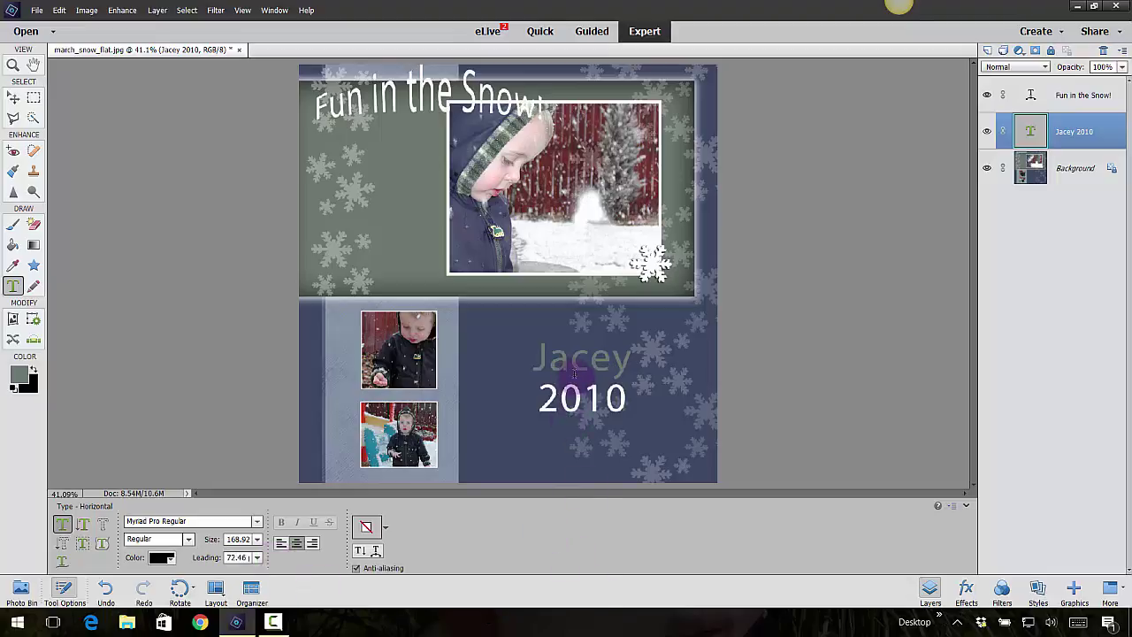
Move the two-line Jacey 2010 text beside the top thumbnail
{"action": "left_click", "coordinate": [14, 98]}
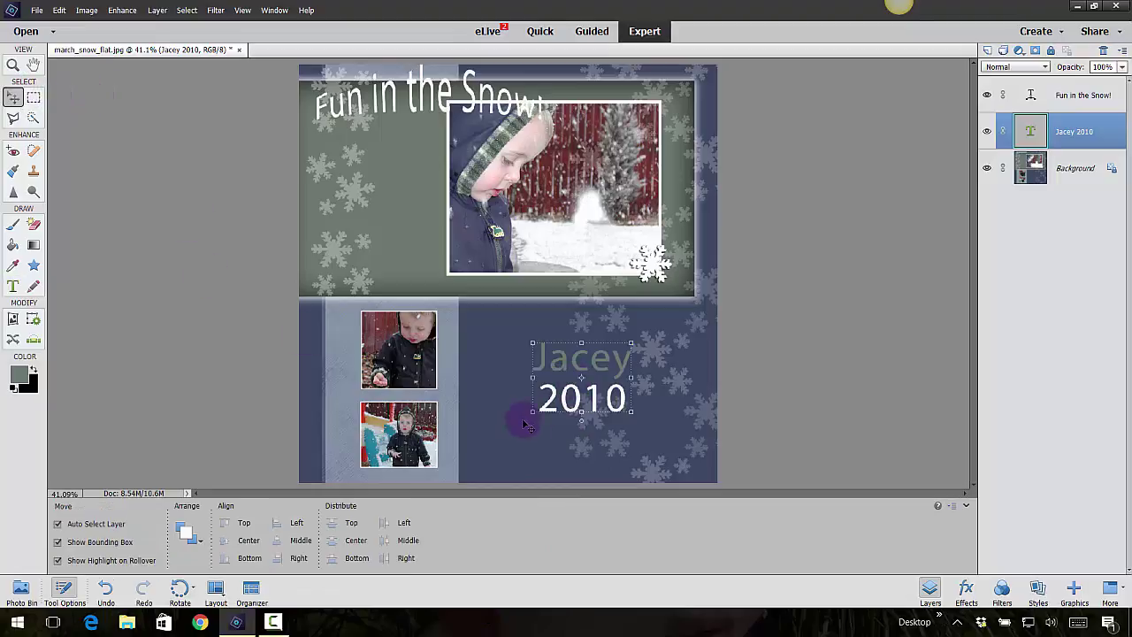
{"action": "left_click_drag", "start_coordinate": [565, 365], "coordinate": [514, 336]}
{"action": "left_click", "coordinate": [12, 287]}
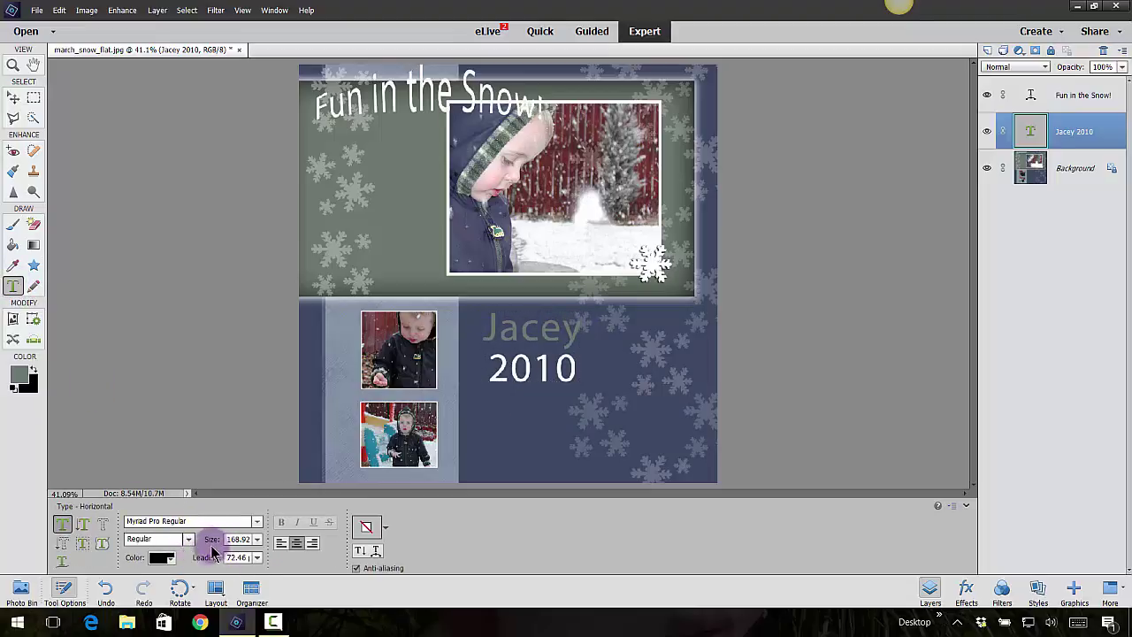
{"action": "left_click", "coordinate": [230, 539]}
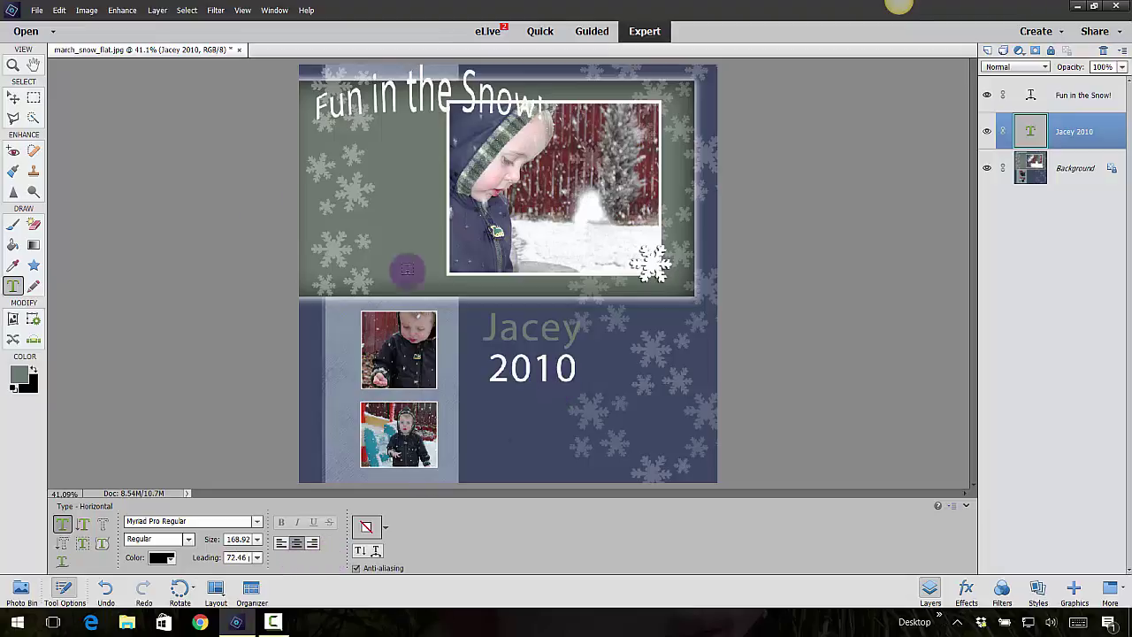
{"action": "left_click", "coordinate": [157, 10]}
{"action": "mouse_move", "coordinate": [169, 163]}
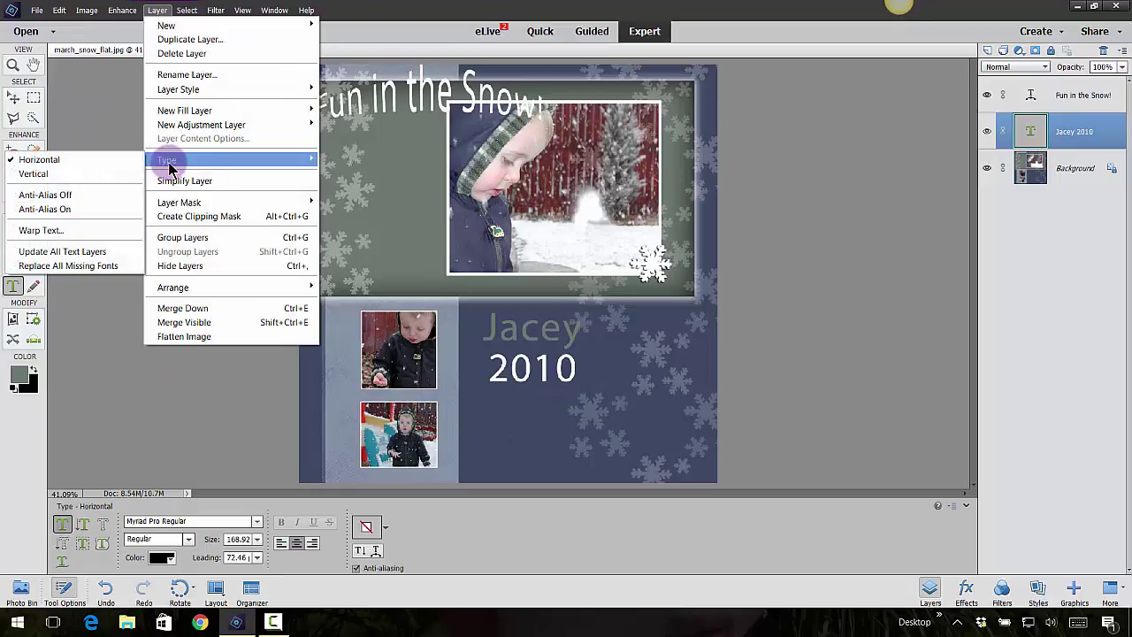
{"action": "left_click", "coordinate": [88, 230]}
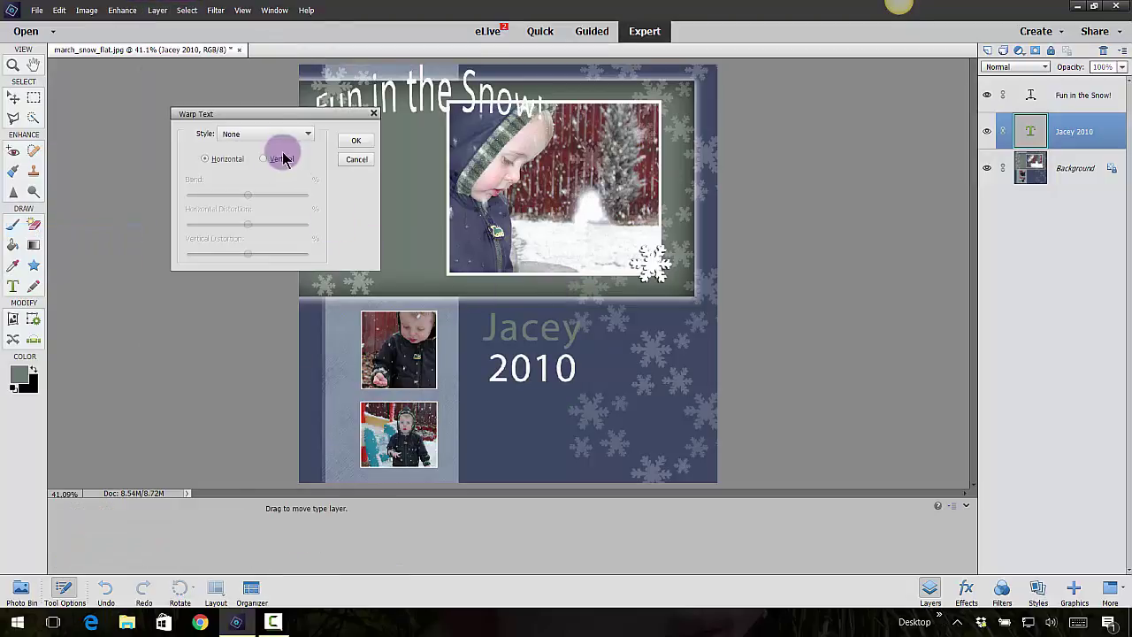
{"action": "left_click", "coordinate": [278, 132]}
{"action": "left_click", "coordinate": [278, 168]}
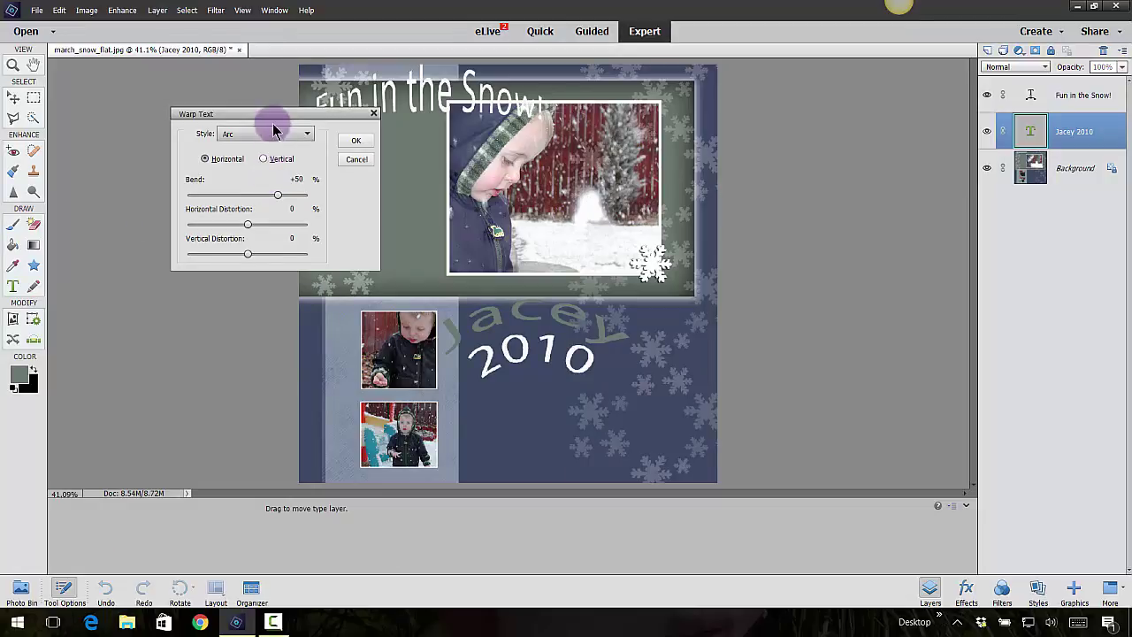
{"action": "left_click", "coordinate": [270, 133]}
{"action": "left_click", "coordinate": [262, 185]}
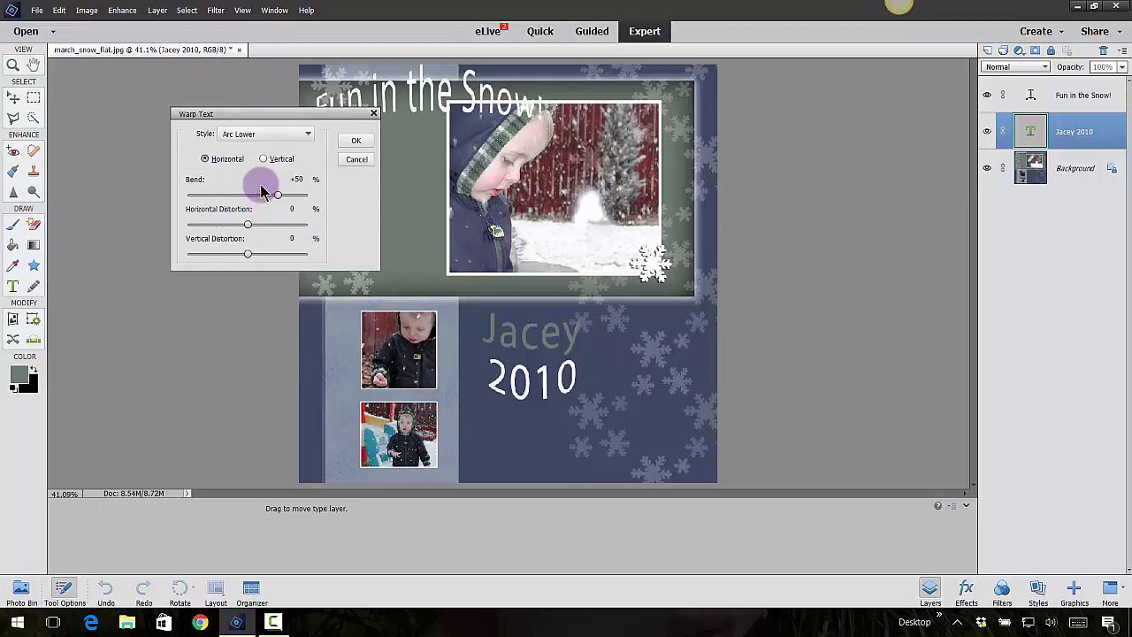
{"action": "left_click", "coordinate": [265, 134]}
{"action": "left_click", "coordinate": [256, 191]}
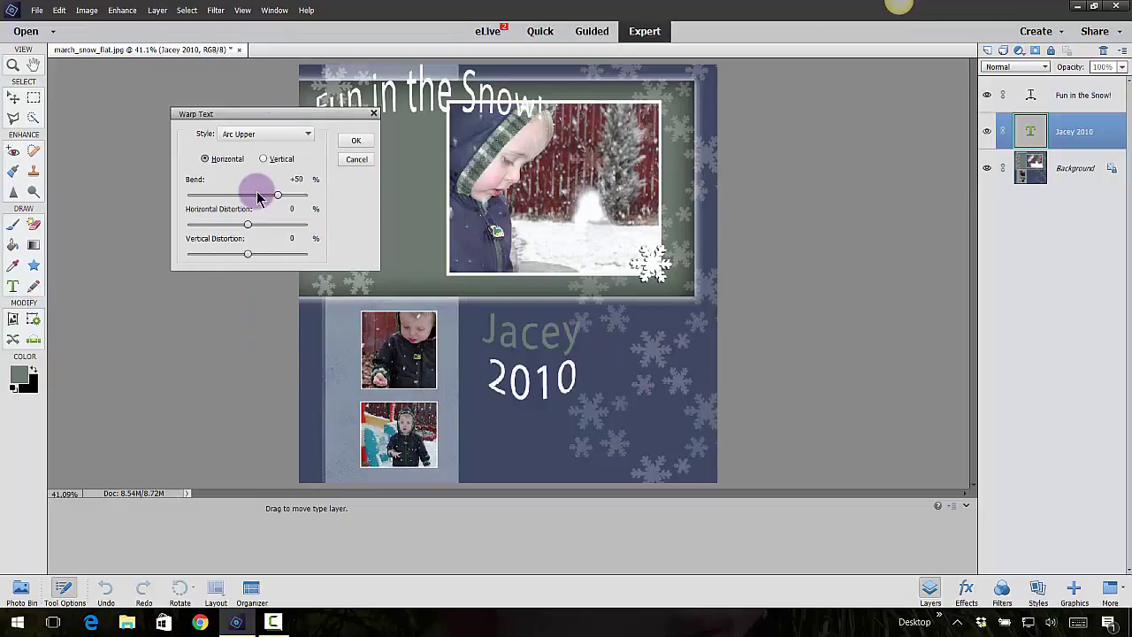
{"action": "left_click", "coordinate": [357, 160]}
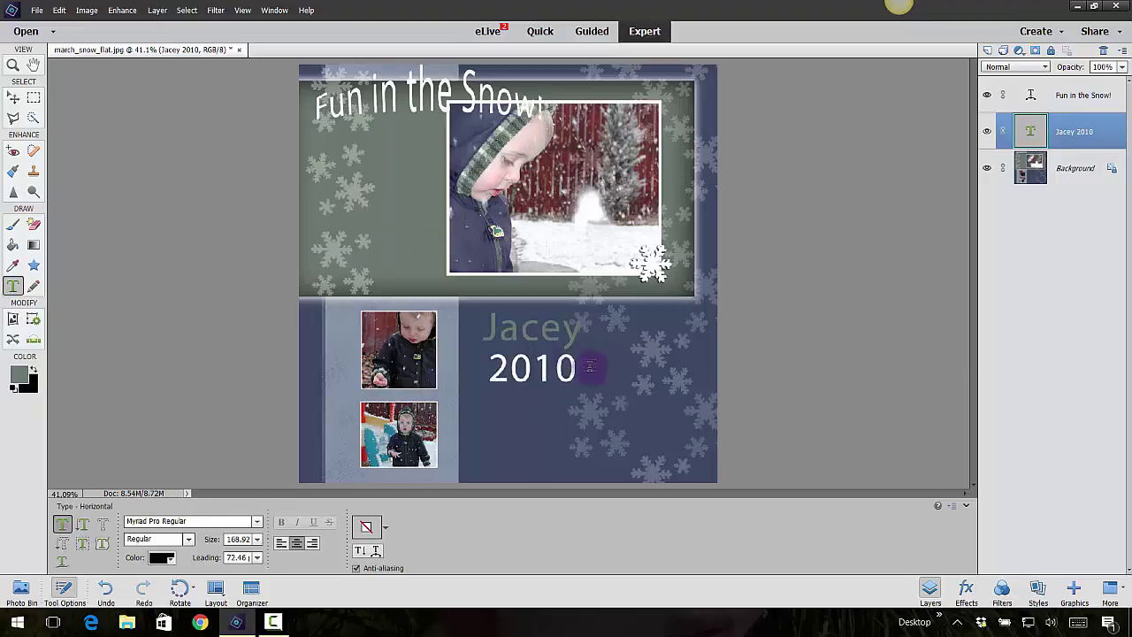
{"action": "left_click", "coordinate": [13, 97]}
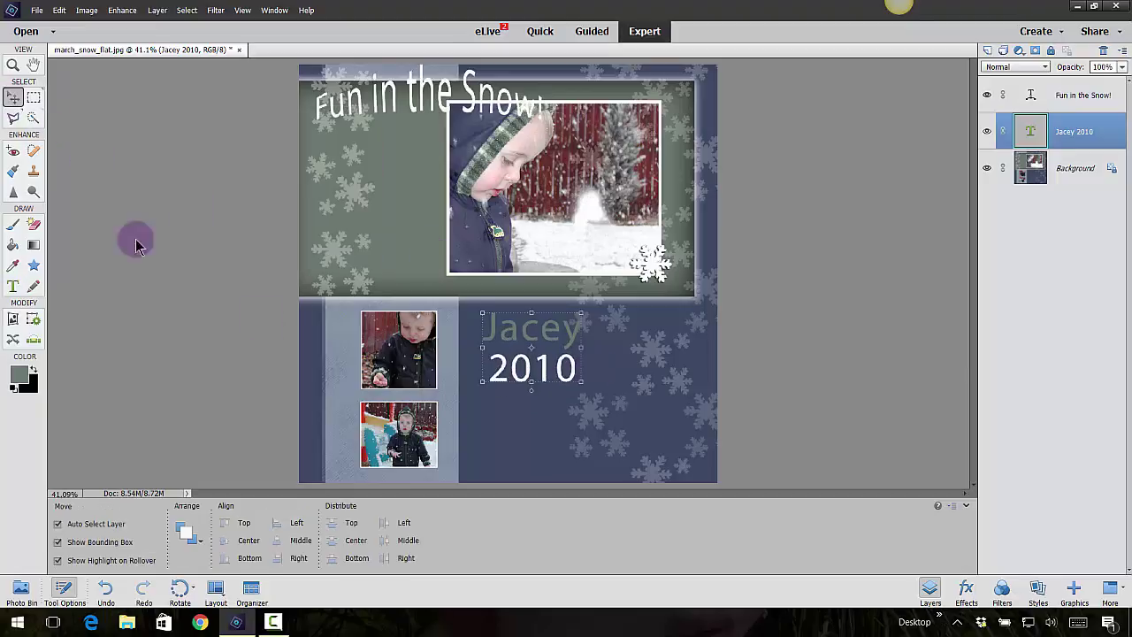
Open Layer > Type to reach Warp Text for the Jacey 2010 layer
{"action": "left_click", "coordinate": [157, 10]}
{"action": "mouse_move", "coordinate": [187, 165]}
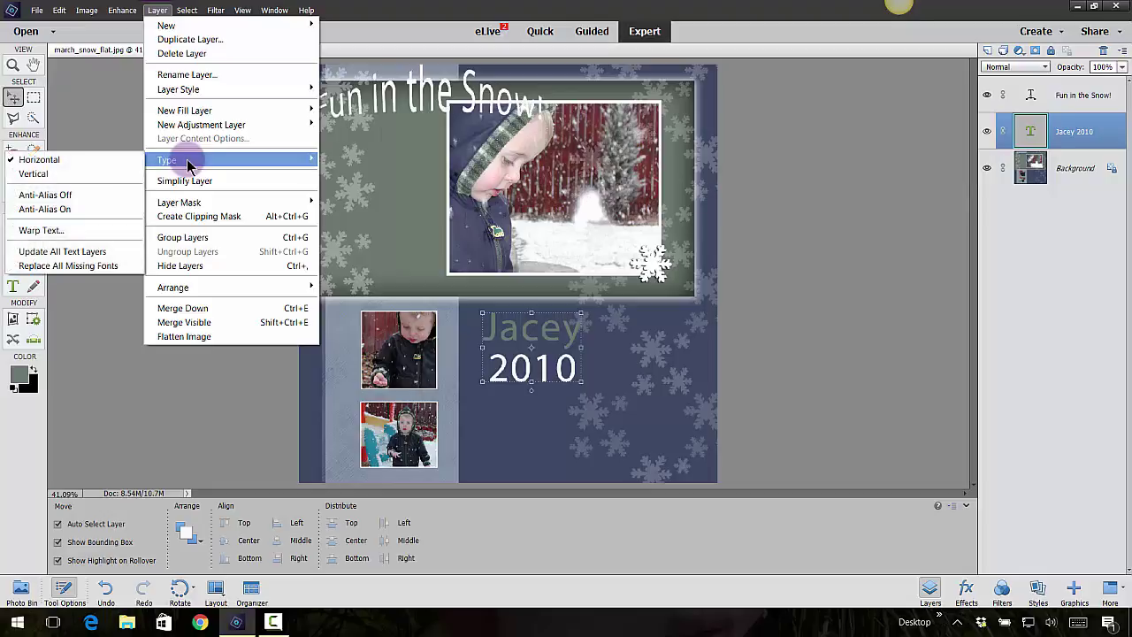